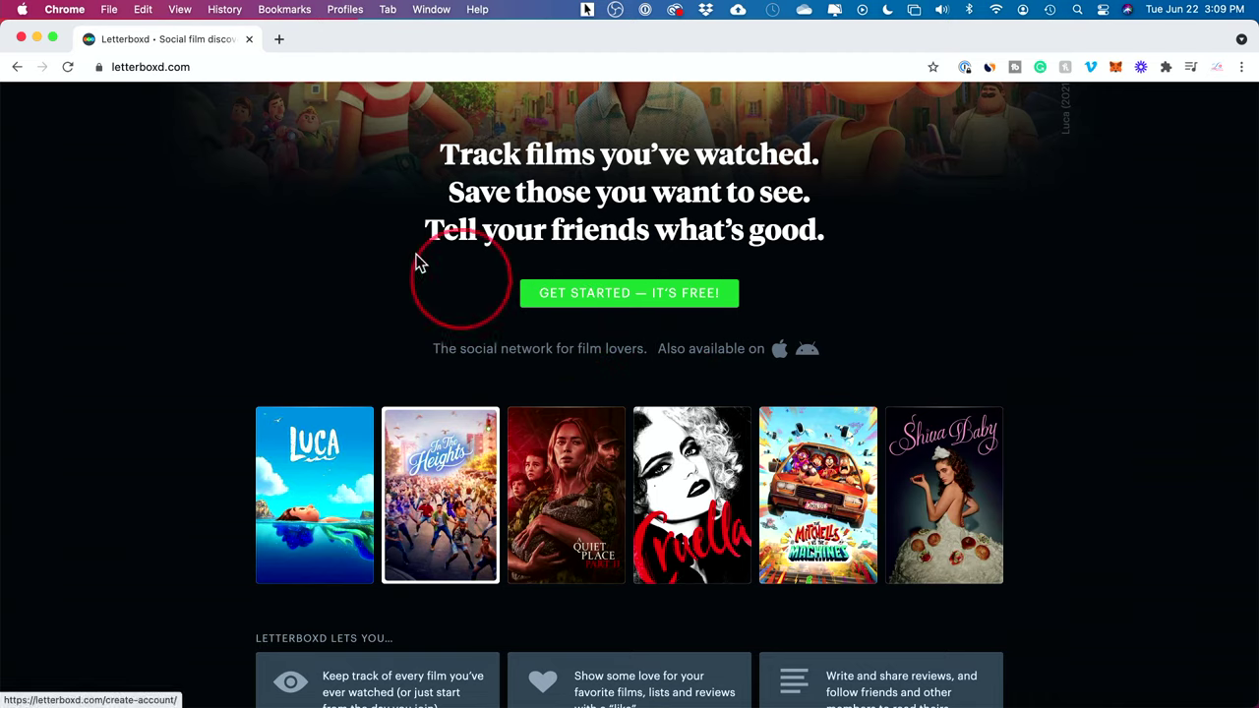
Step: Open the sign-up form for a free account and start on the email address
{"action": "left_click", "coordinate": [606, 300]}
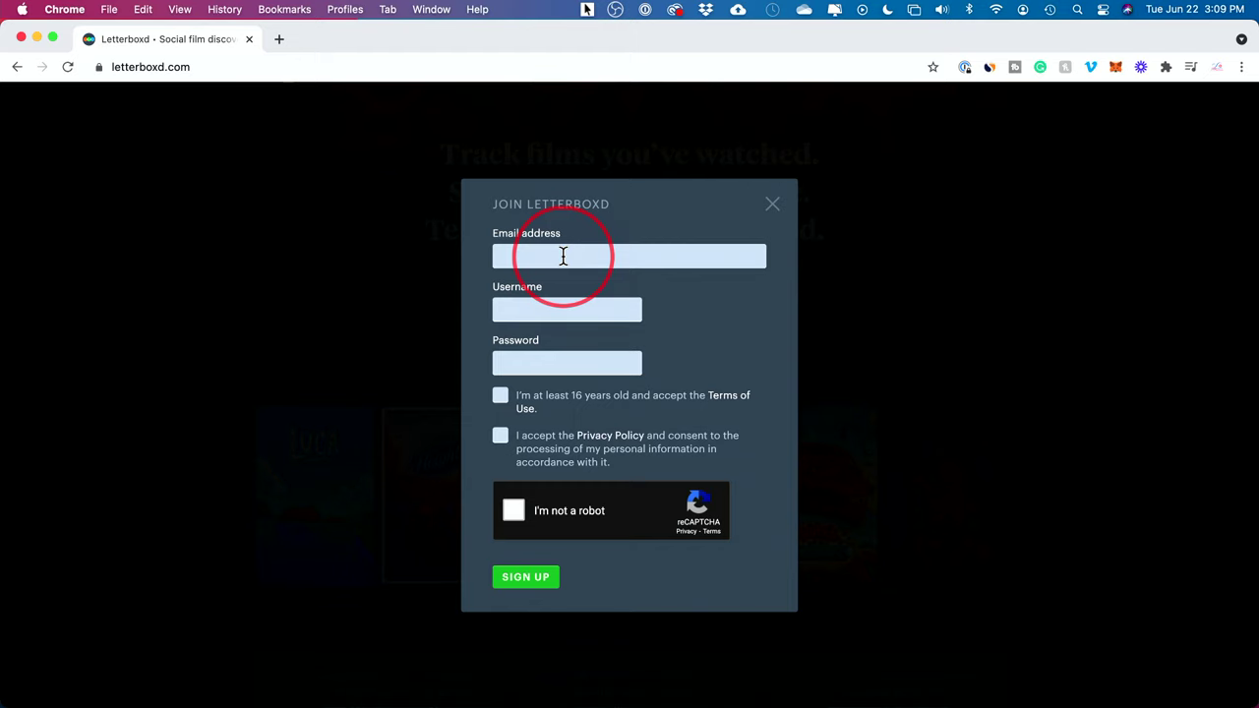
{"action": "left_click", "coordinate": [563, 256]}
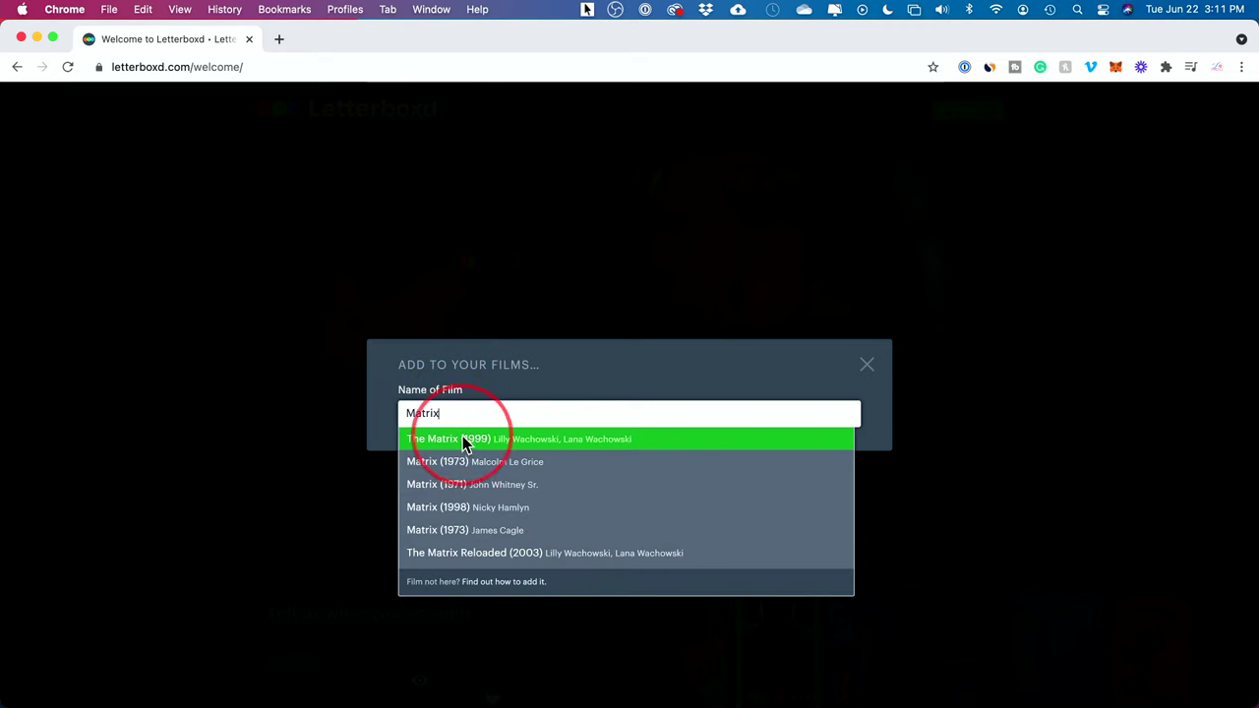
Step: Log The Matrix (1999) as a watched film with a rating of 5 out of 5 and a like, and save the entry
{"action": "left_click", "coordinate": [482, 443]}
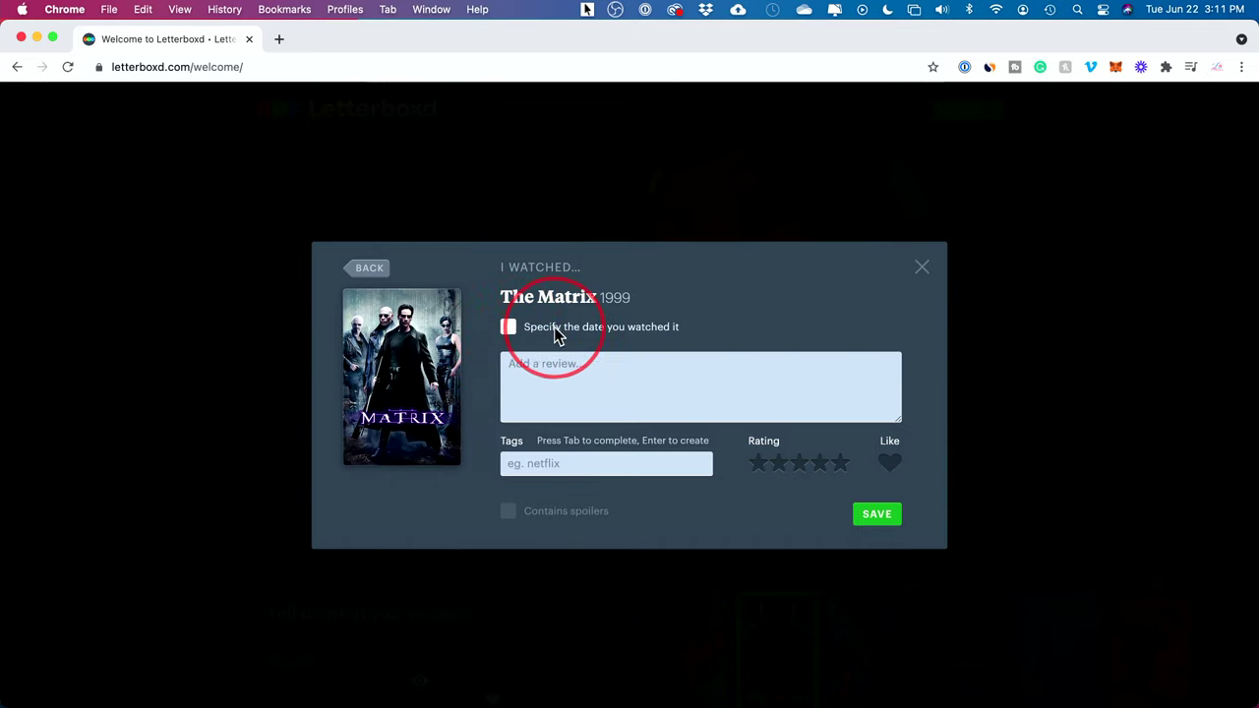
{"action": "left_click", "coordinate": [507, 328]}
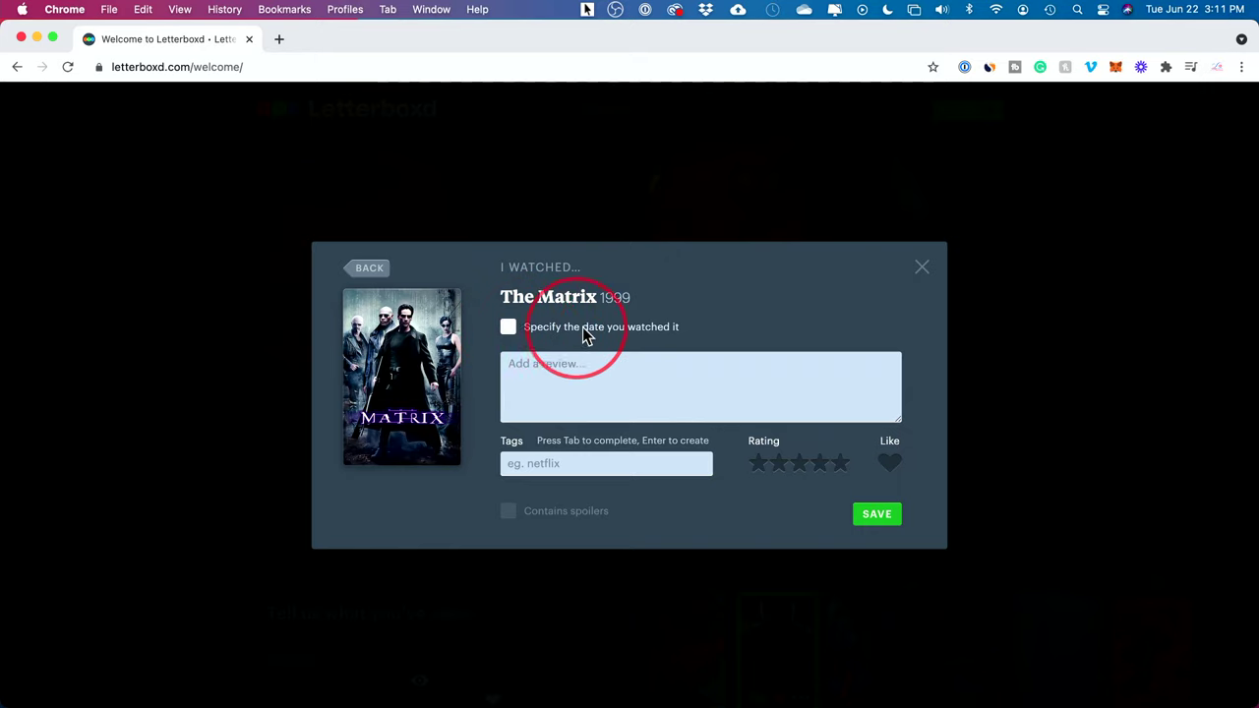
{"action": "left_click", "coordinate": [569, 390]}
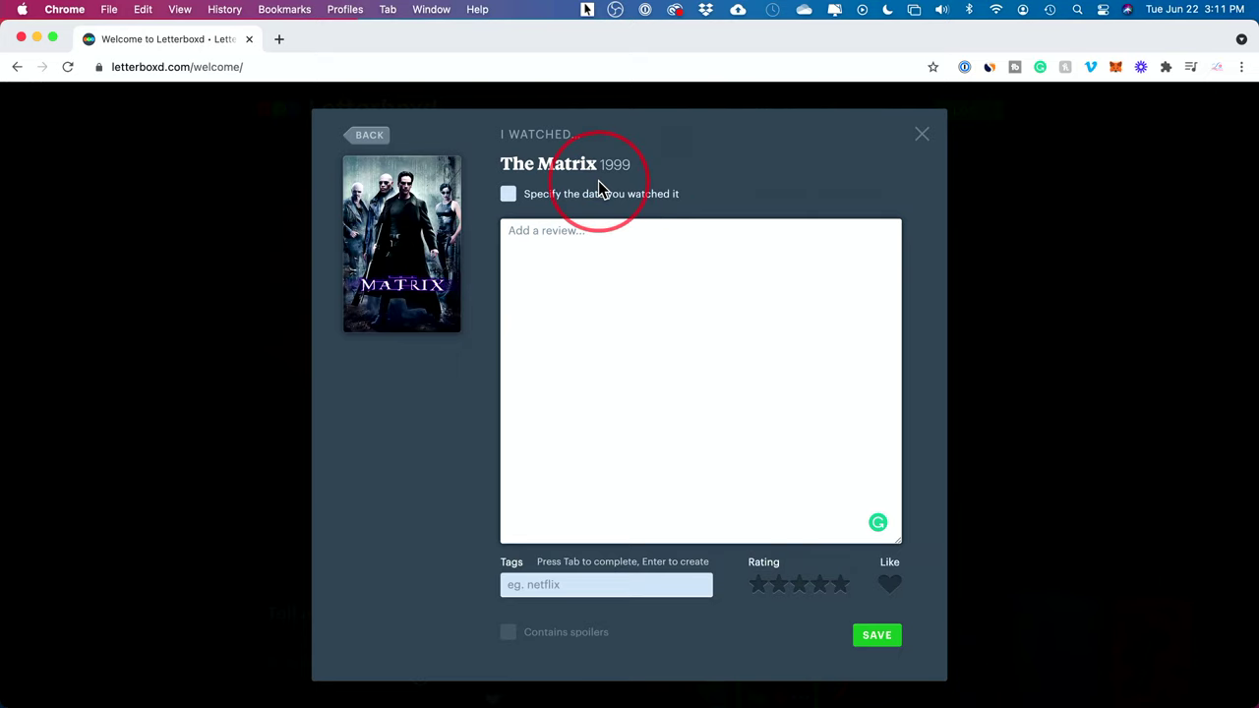
{"action": "left_click", "coordinate": [536, 581]}
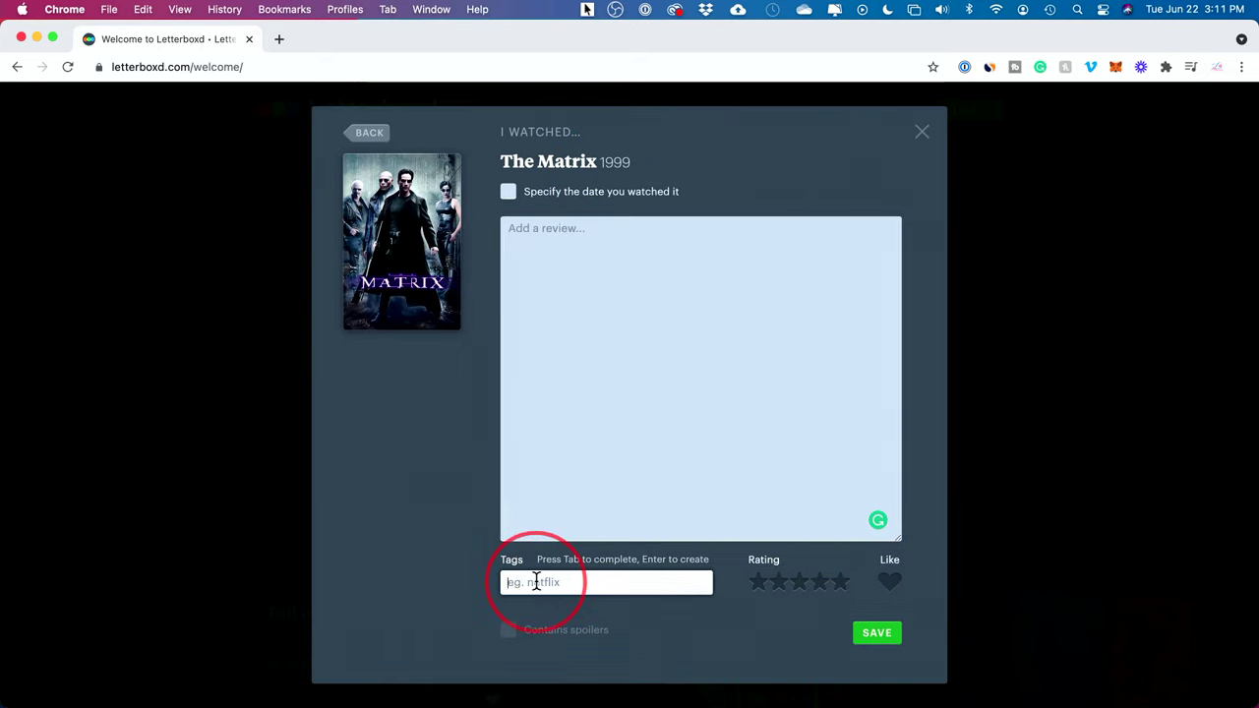
{"action": "left_click", "coordinate": [843, 584]}
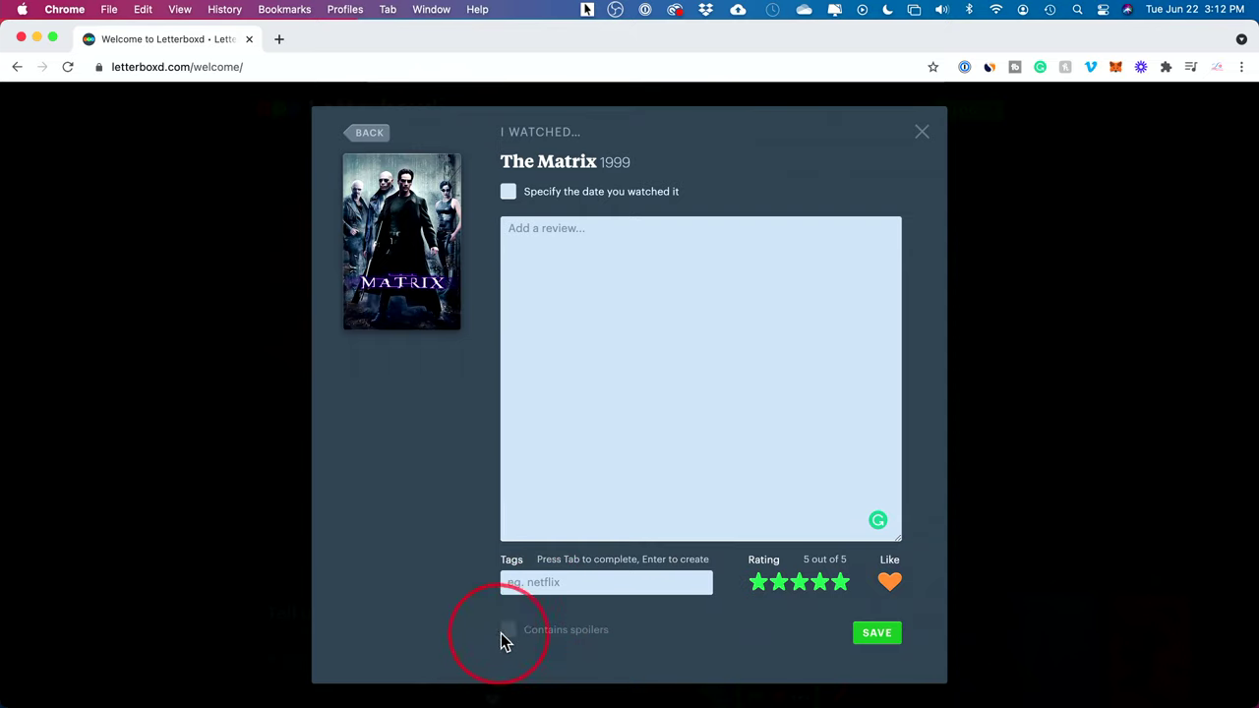
{"action": "left_click", "coordinate": [873, 635]}
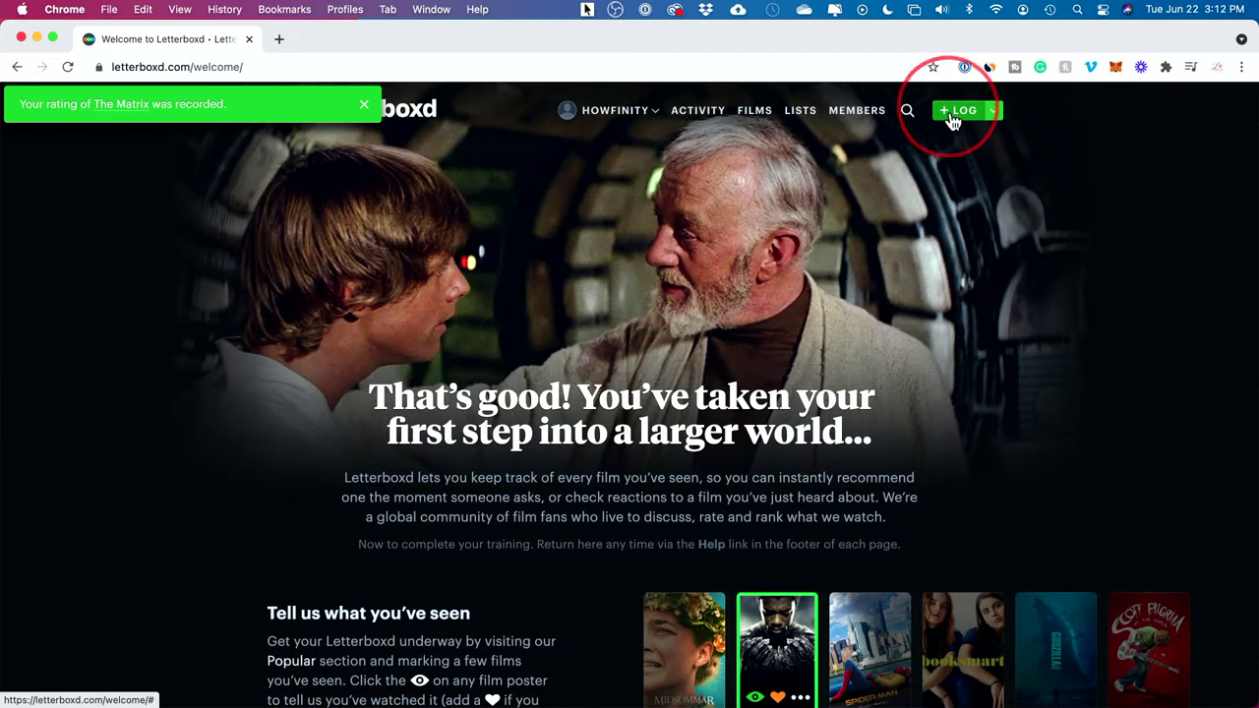
Step: View the account's activity stream and its collection of watched films
{"action": "left_click", "coordinate": [696, 116]}
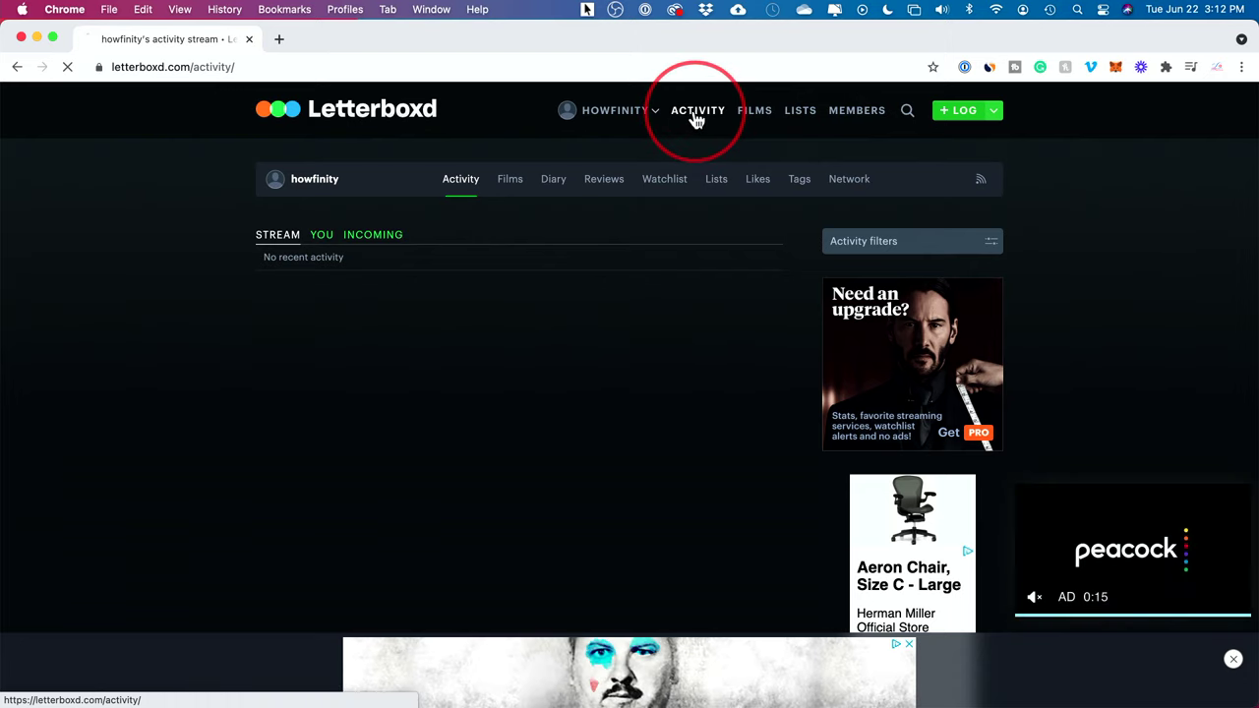
{"action": "left_click", "coordinate": [697, 116]}
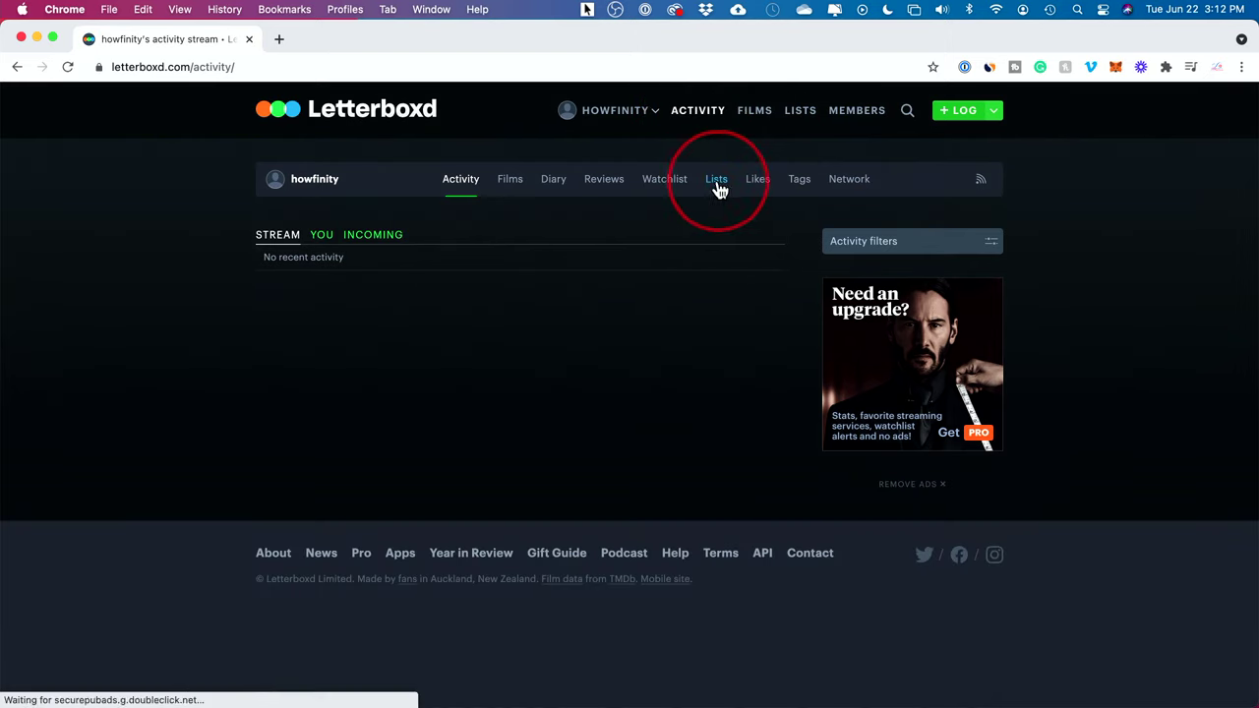
{"action": "left_click", "coordinate": [511, 185]}
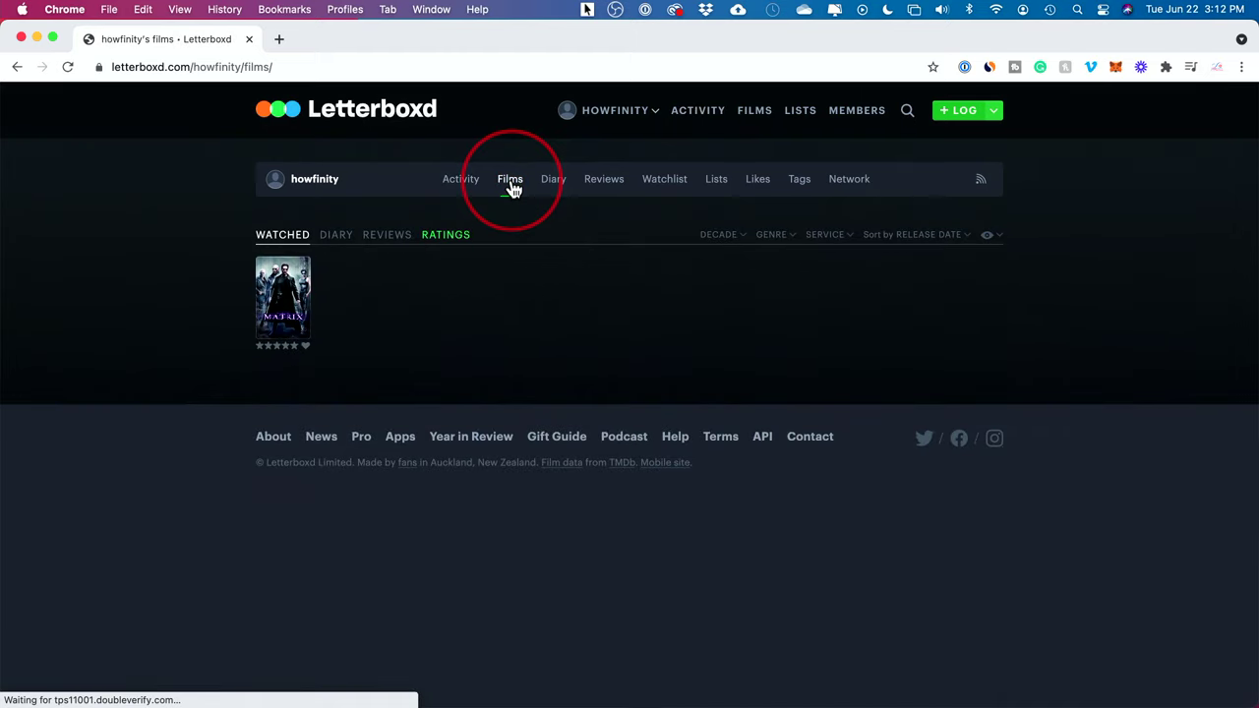
{"action": "left_click", "coordinate": [362, 311]}
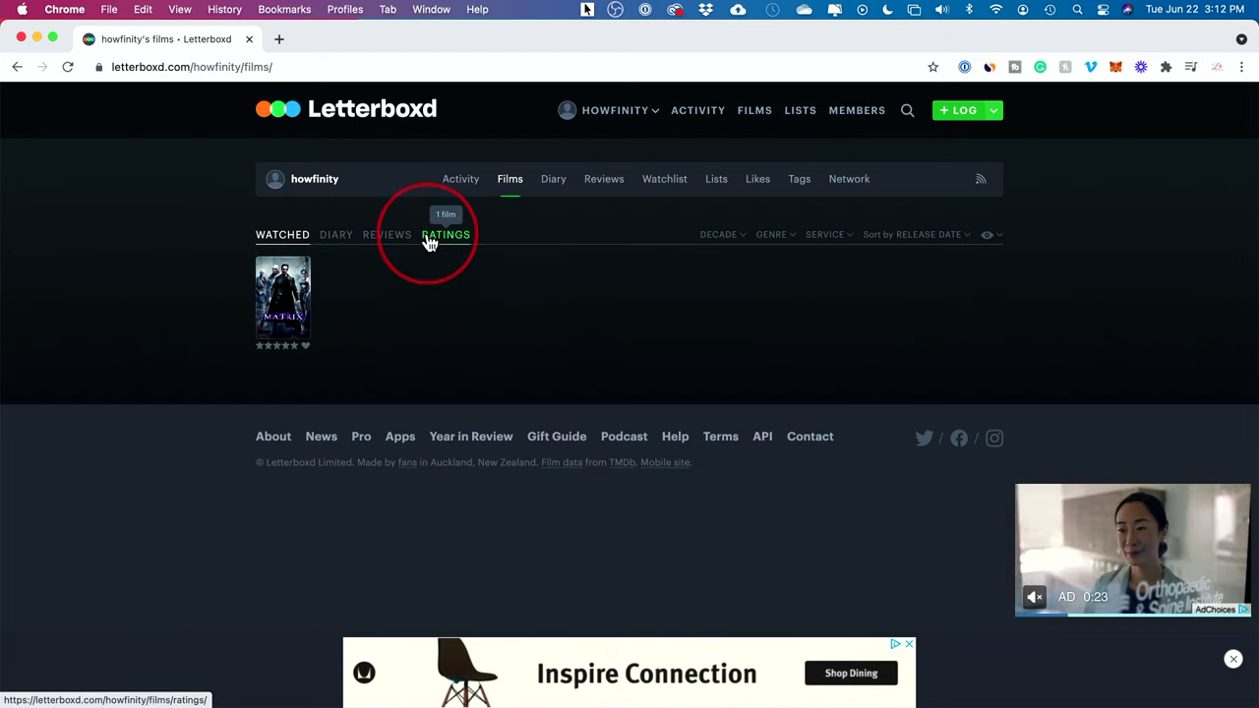
Step: Start a new film list named "Top 20 Sci-fi movies of all time"
{"action": "left_click", "coordinate": [797, 116]}
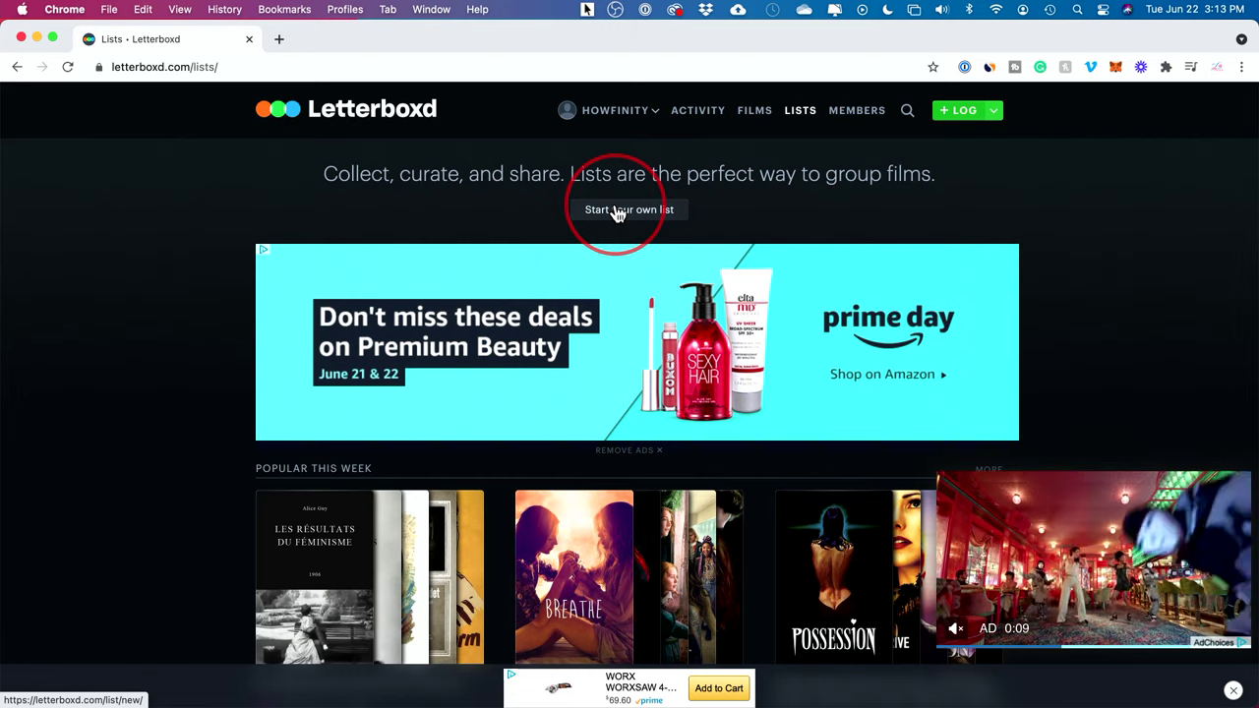
{"action": "left_click", "coordinate": [617, 213]}
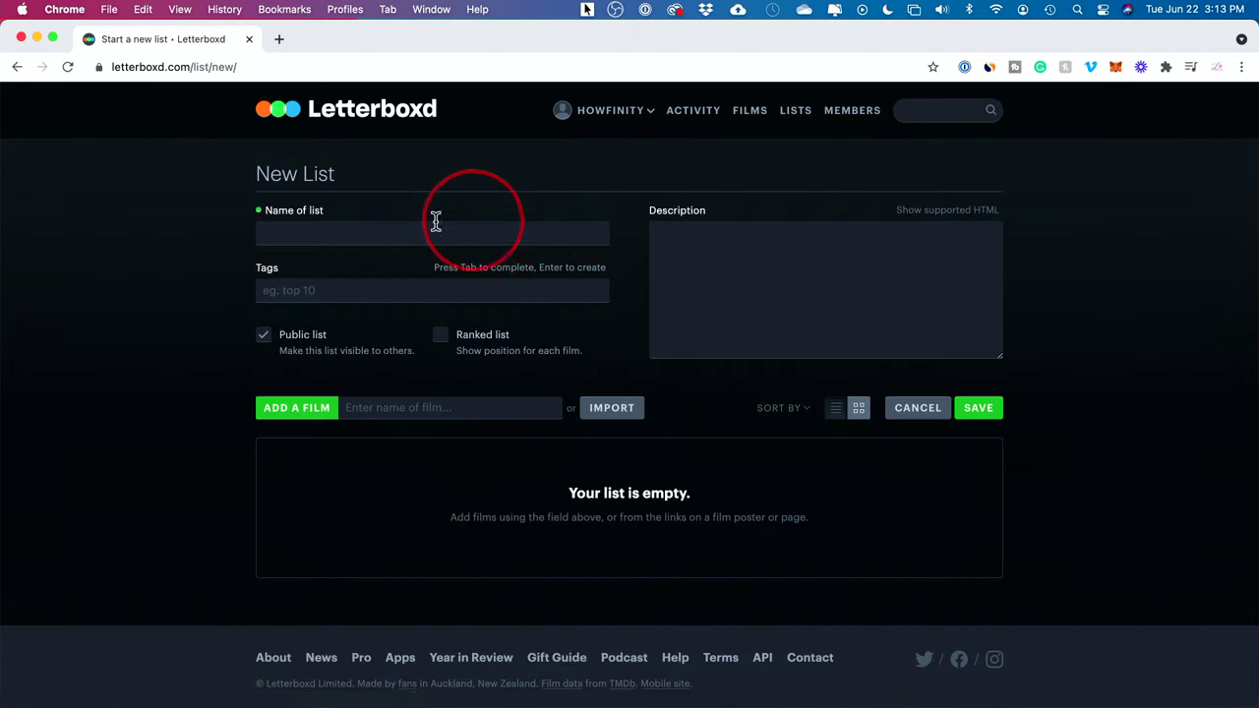
{"action": "left_click", "coordinate": [293, 233]}
{"action": "type", "text": "Top 20 Sci-fi movies of all time"}
{"action": "left_click_drag", "start_coordinate": [263, 233], "coordinate": [458, 243]}
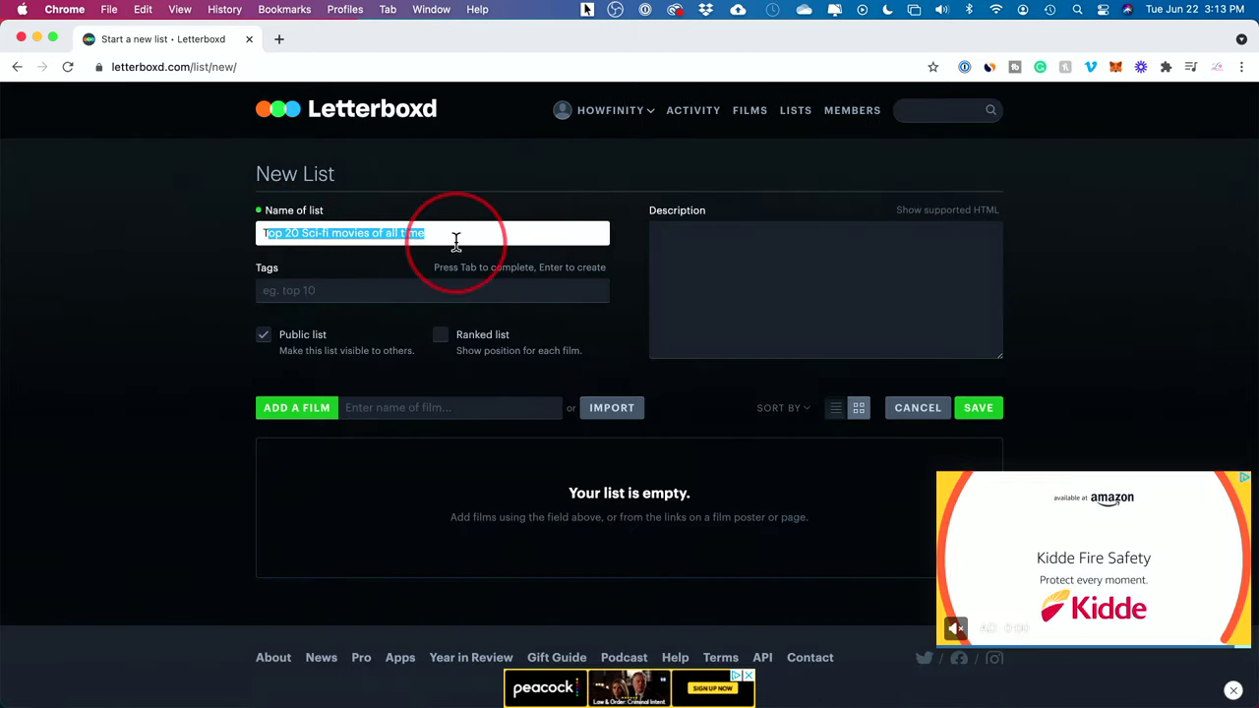
{"action": "left_click", "coordinate": [373, 236]}
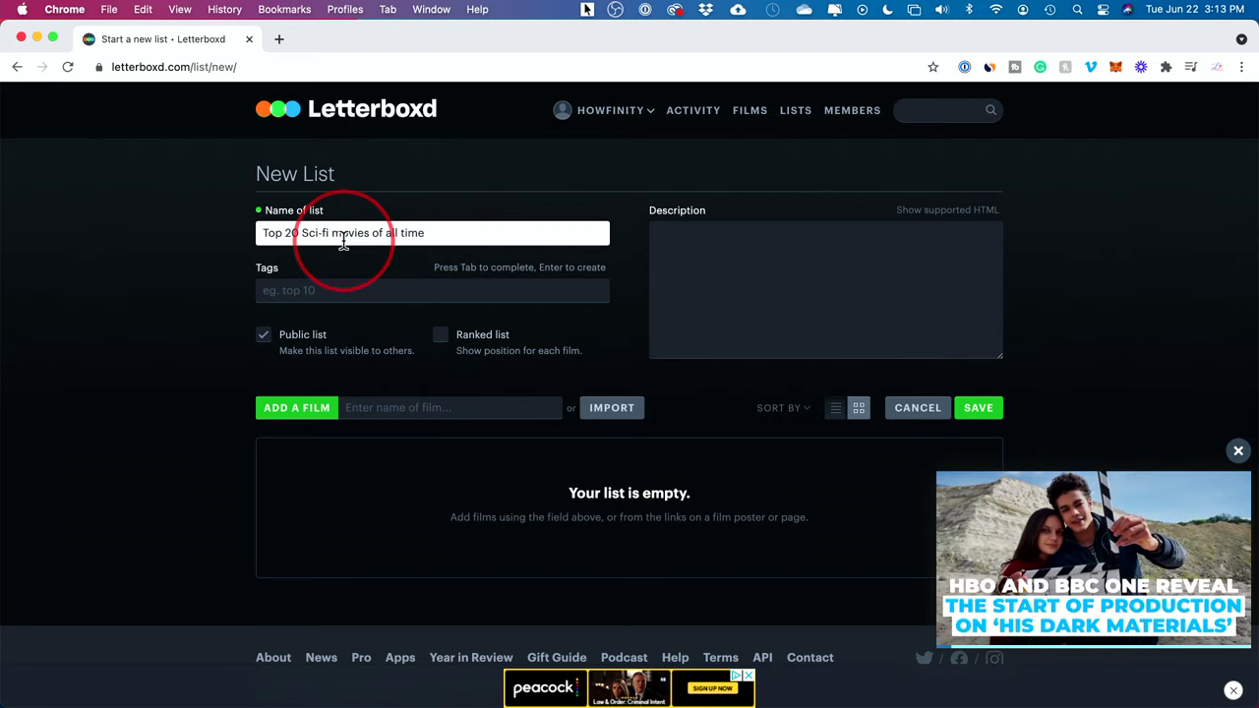
Step: Add The Matrix and 2001: A Space Odyssey (1968) to the new list and save it
{"action": "left_click", "coordinate": [294, 406]}
{"action": "left_click", "coordinate": [384, 407]}
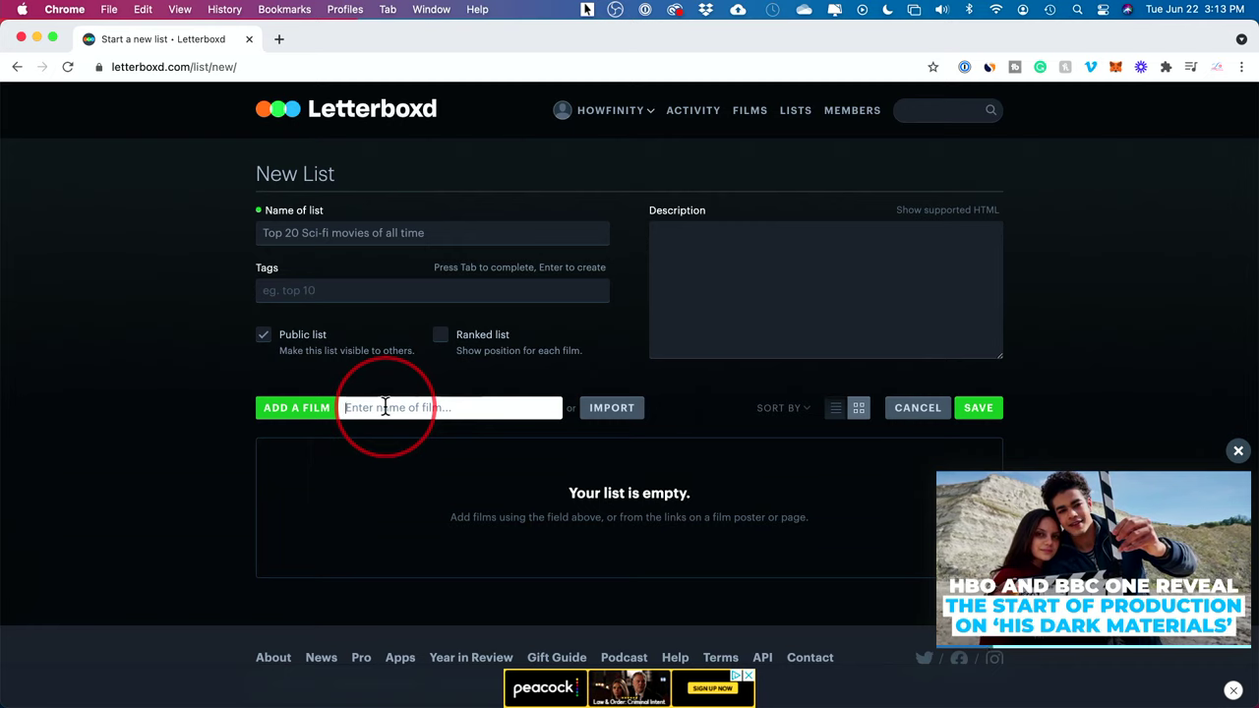
{"action": "type", "text": "matrix"}
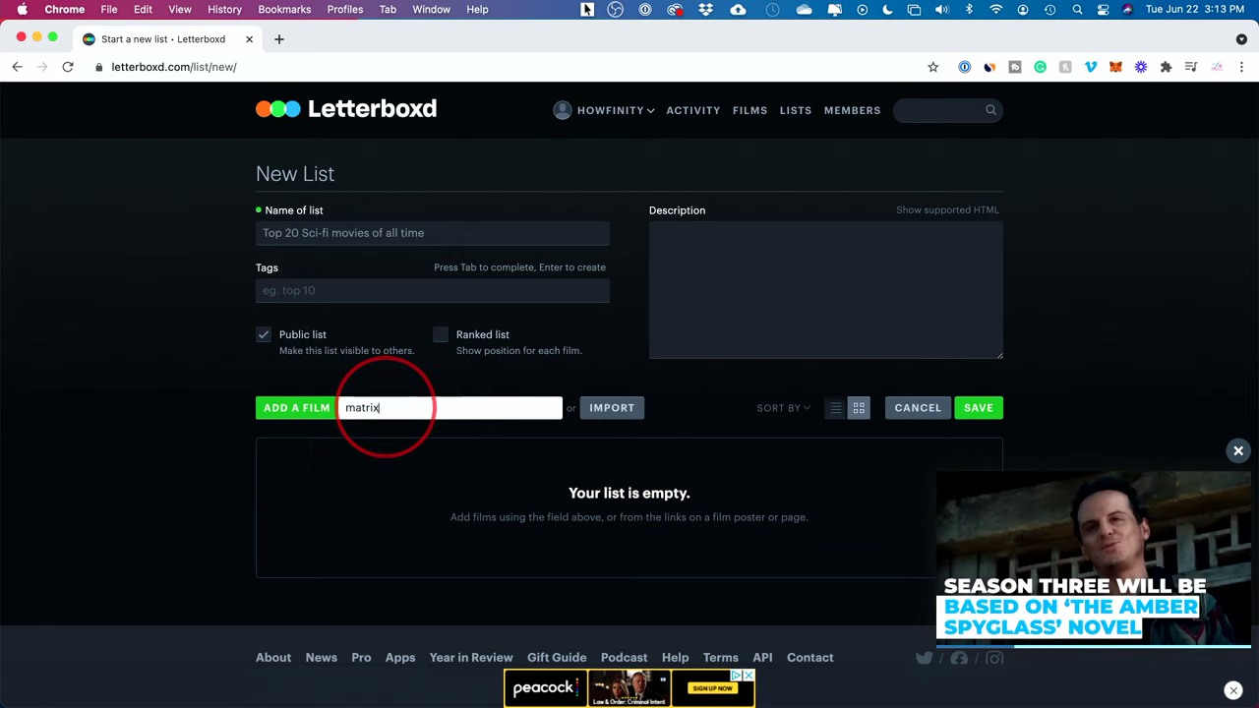
{"action": "left_click", "coordinate": [431, 430]}
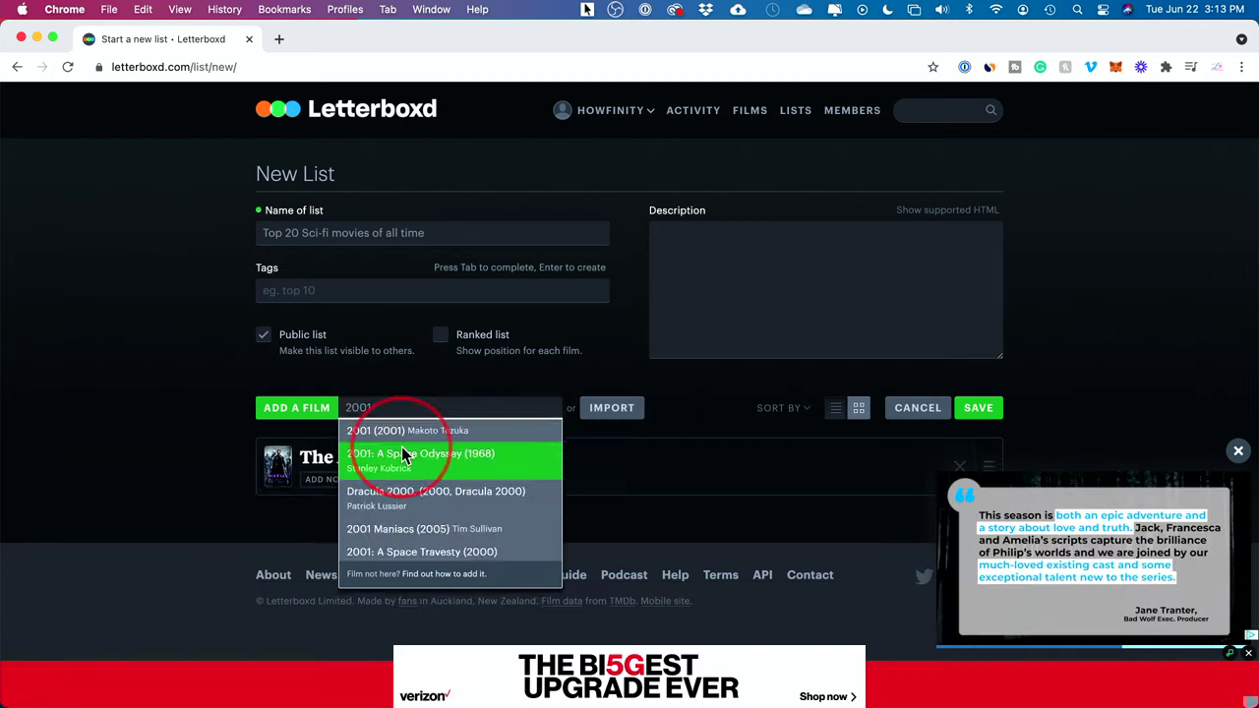
{"action": "left_click", "coordinate": [401, 447]}
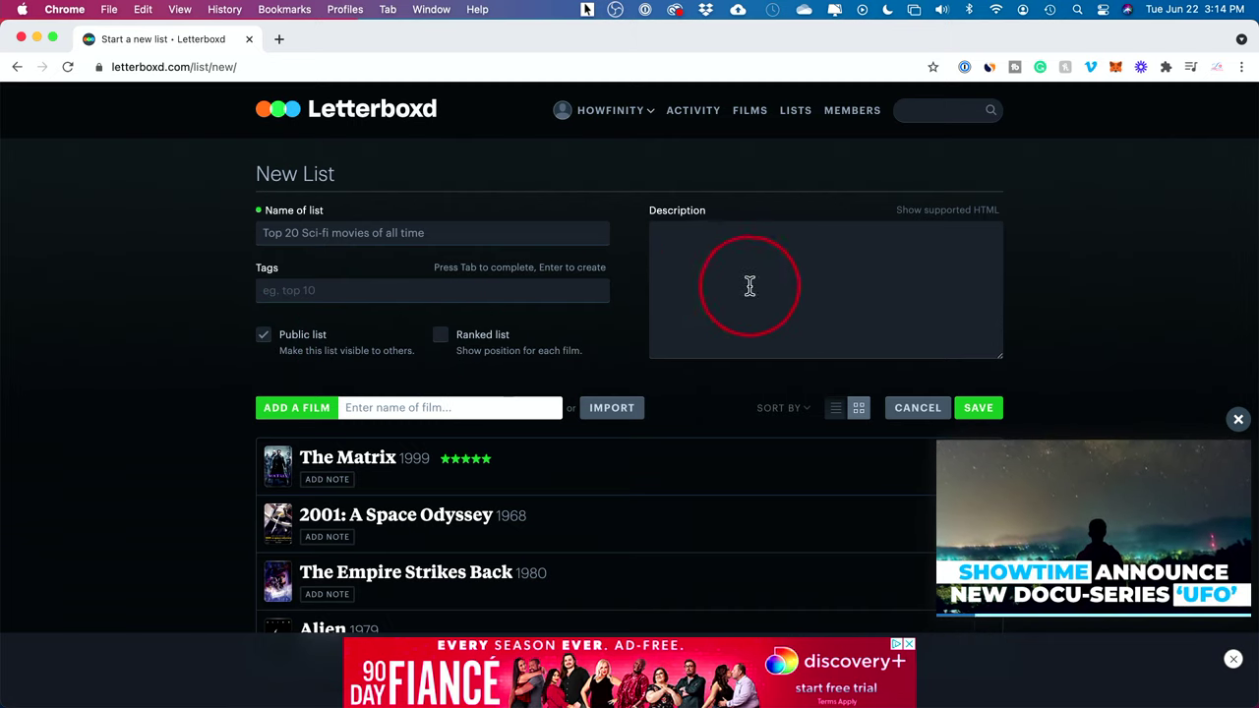
{"action": "left_click", "coordinate": [975, 409]}
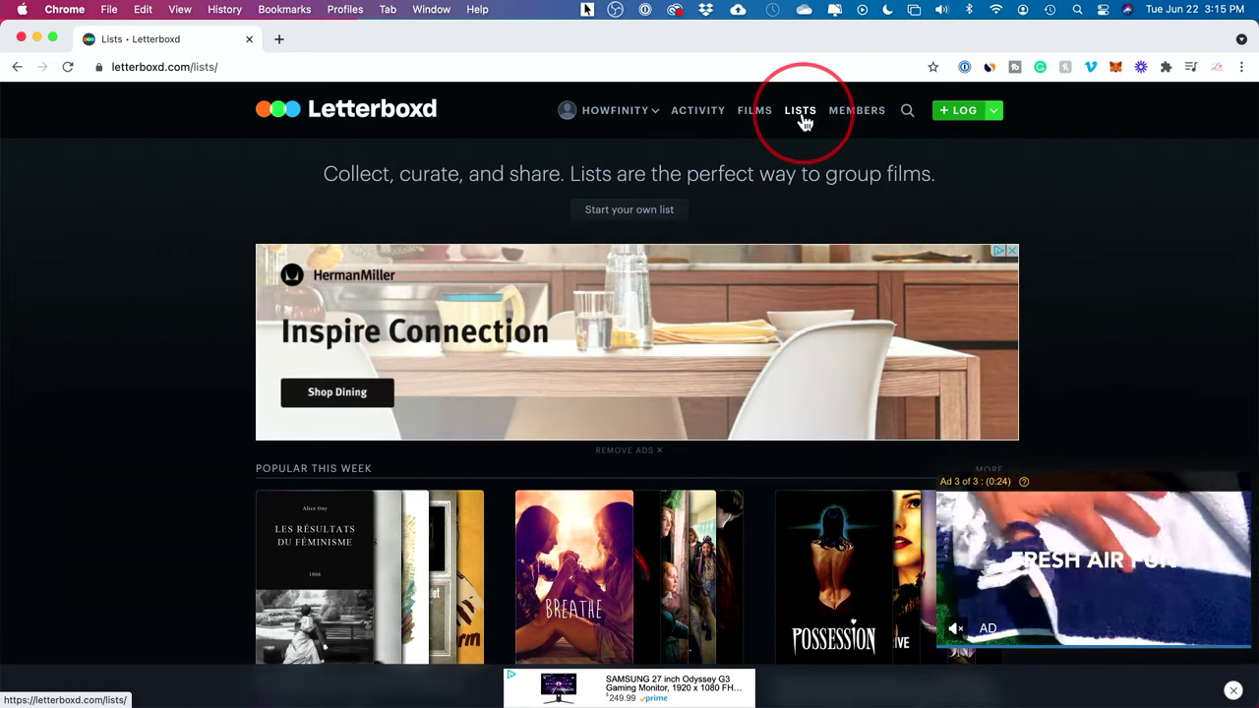
Step: Browse the site's films overview, including the popular films of this week
{"action": "left_click", "coordinate": [765, 116]}
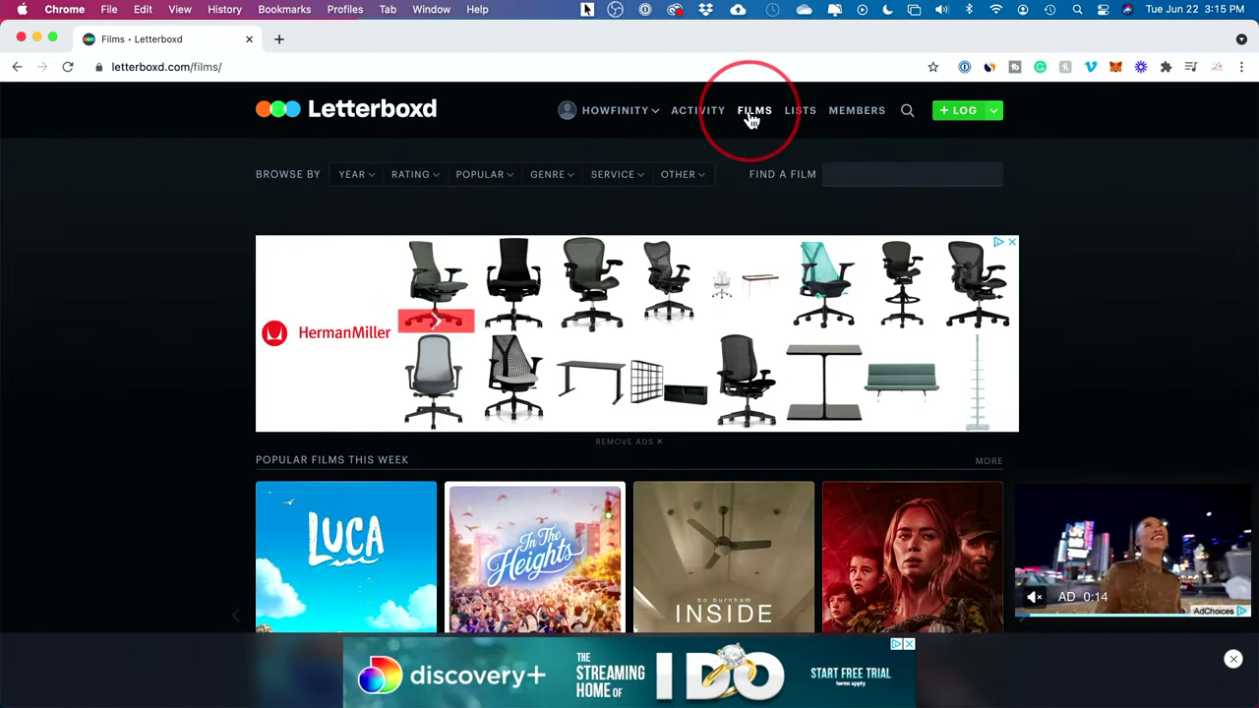
{"action": "left_click", "coordinate": [752, 116]}
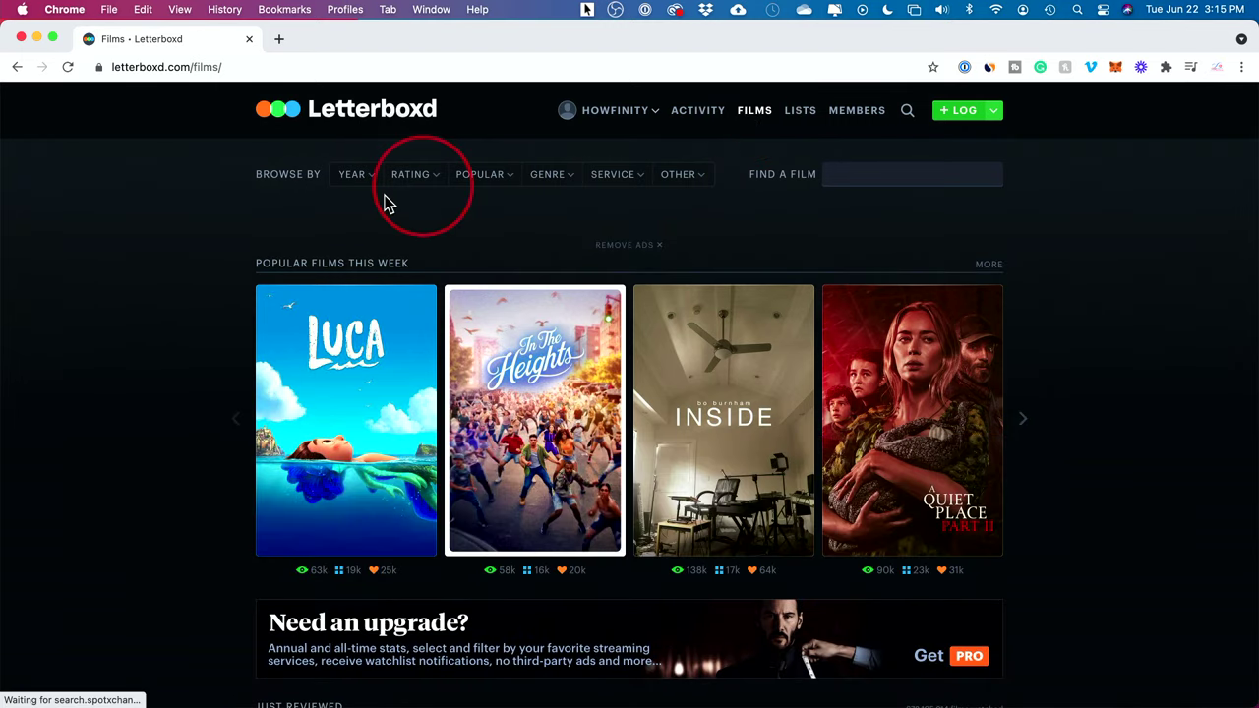
{"action": "scroll", "coordinate": [218, 246], "scroll_direction": "down", "scroll_amount": 3}
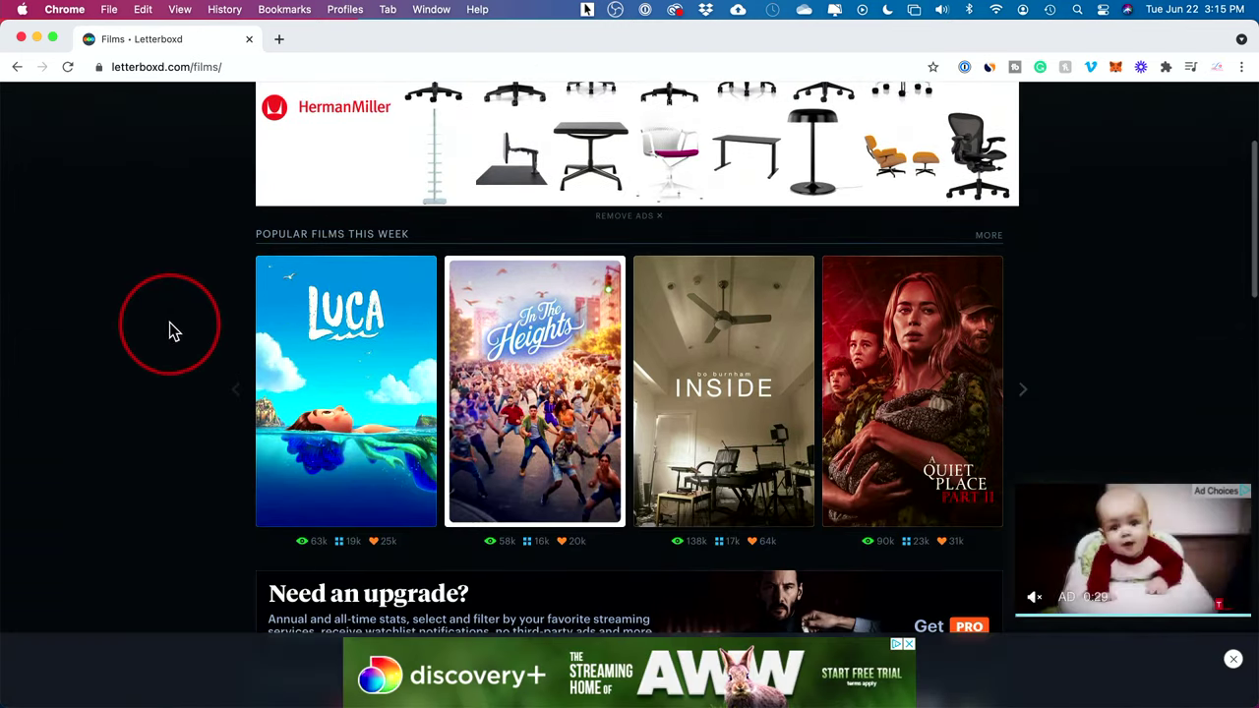
{"action": "scroll", "coordinate": [170, 330], "scroll_direction": "down", "scroll_amount": 10}
{"action": "scroll", "coordinate": [170, 328], "scroll_direction": "down", "scroll_amount": 5}
{"action": "scroll", "coordinate": [170, 328], "scroll_direction": "up", "scroll_amount": 15}
{"action": "scroll", "coordinate": [170, 327], "scroll_direction": "down", "scroll_amount": 2}
{"action": "scroll", "coordinate": [170, 330], "scroll_direction": "down", "scroll_amount": 1}
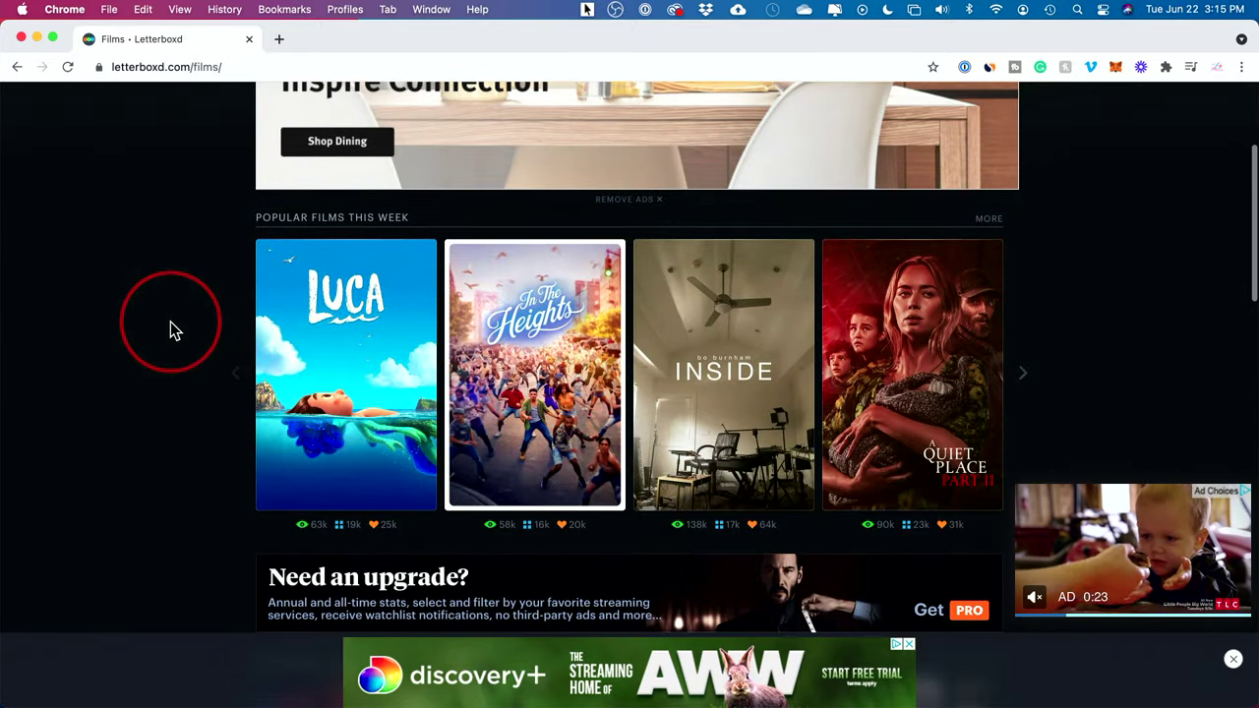
Step: Examine the description and the rating and logging options on the page for Luca (2021), and return to the films overview
{"action": "left_click", "coordinate": [360, 356]}
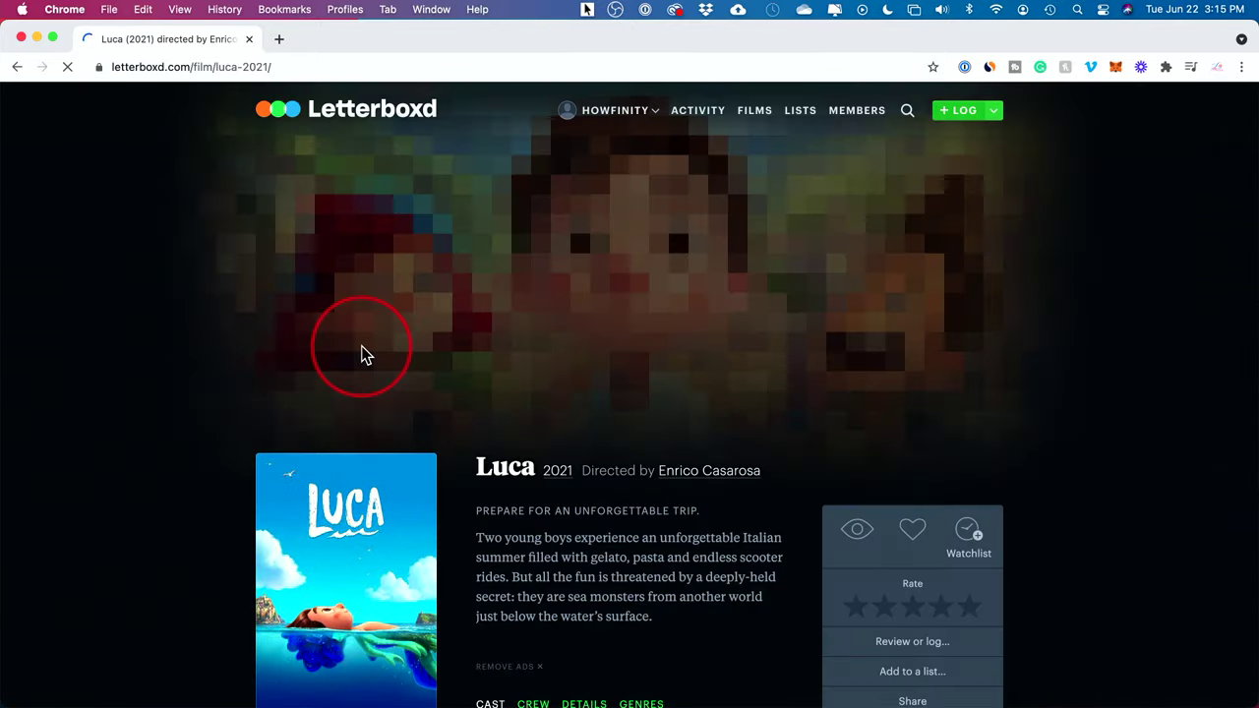
{"action": "scroll", "coordinate": [210, 337], "scroll_direction": "down", "scroll_amount": 3}
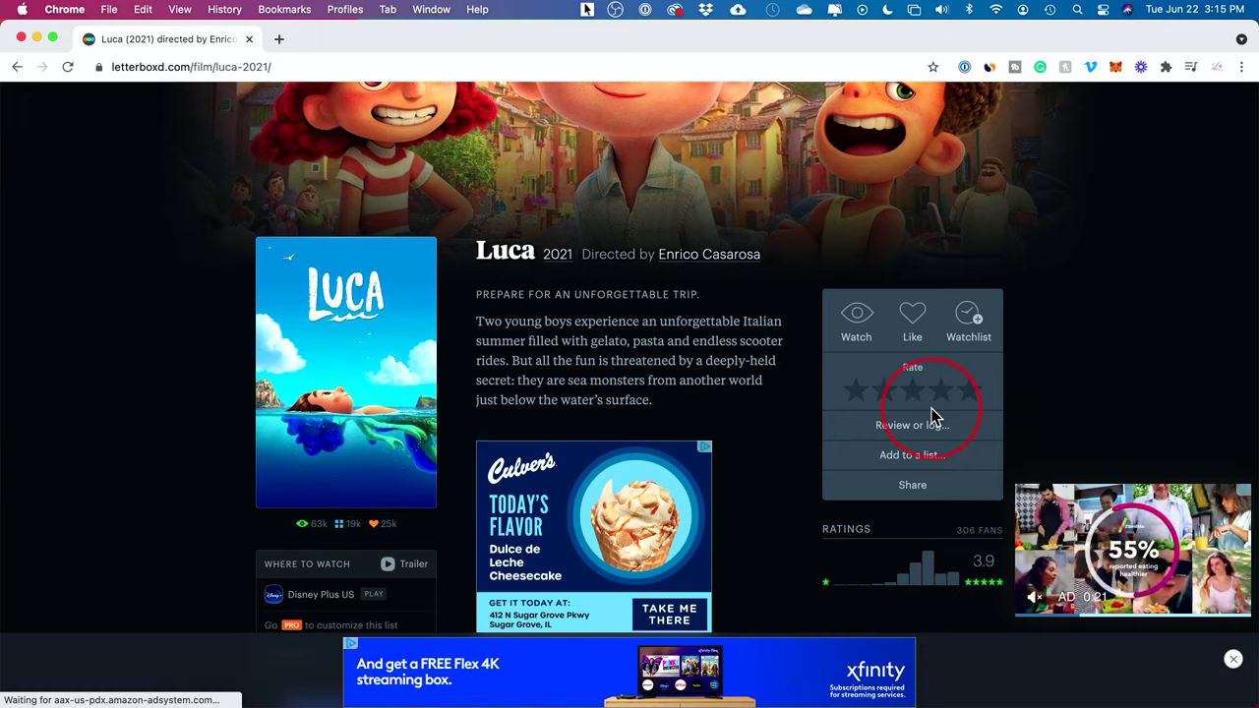
{"action": "scroll", "coordinate": [931, 408], "scroll_direction": "up", "scroll_amount": 5}
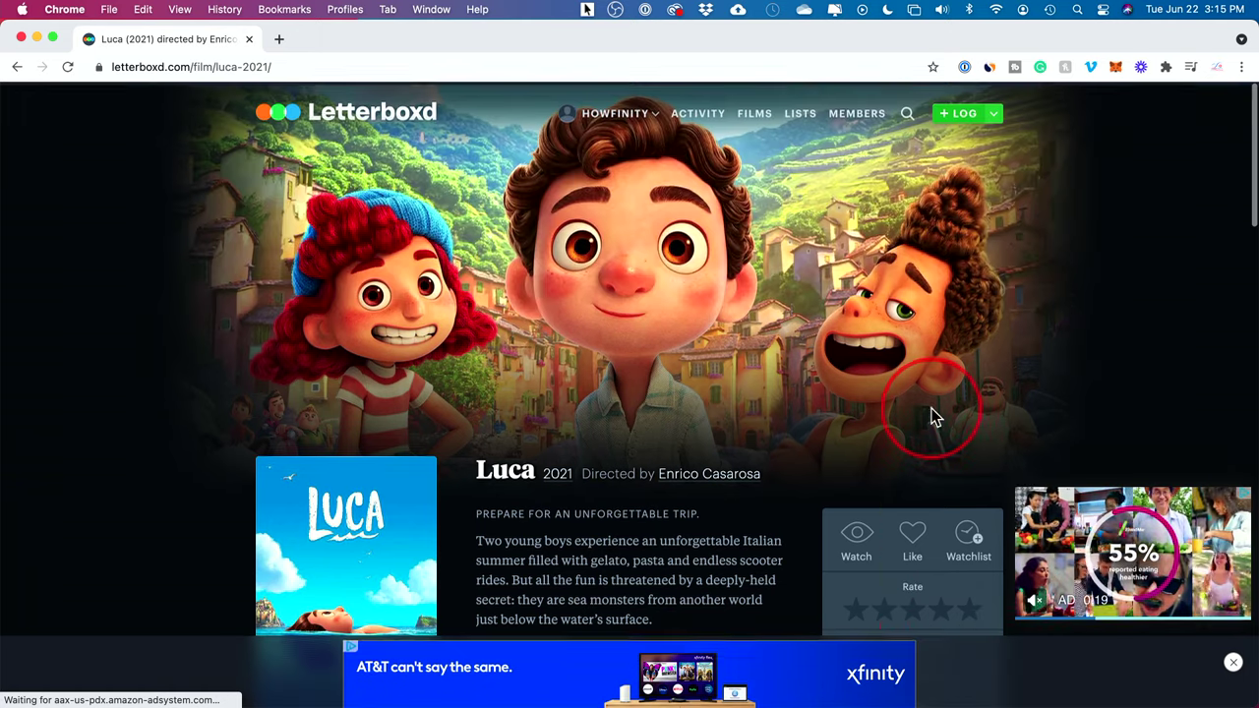
{"action": "left_click", "coordinate": [756, 113]}
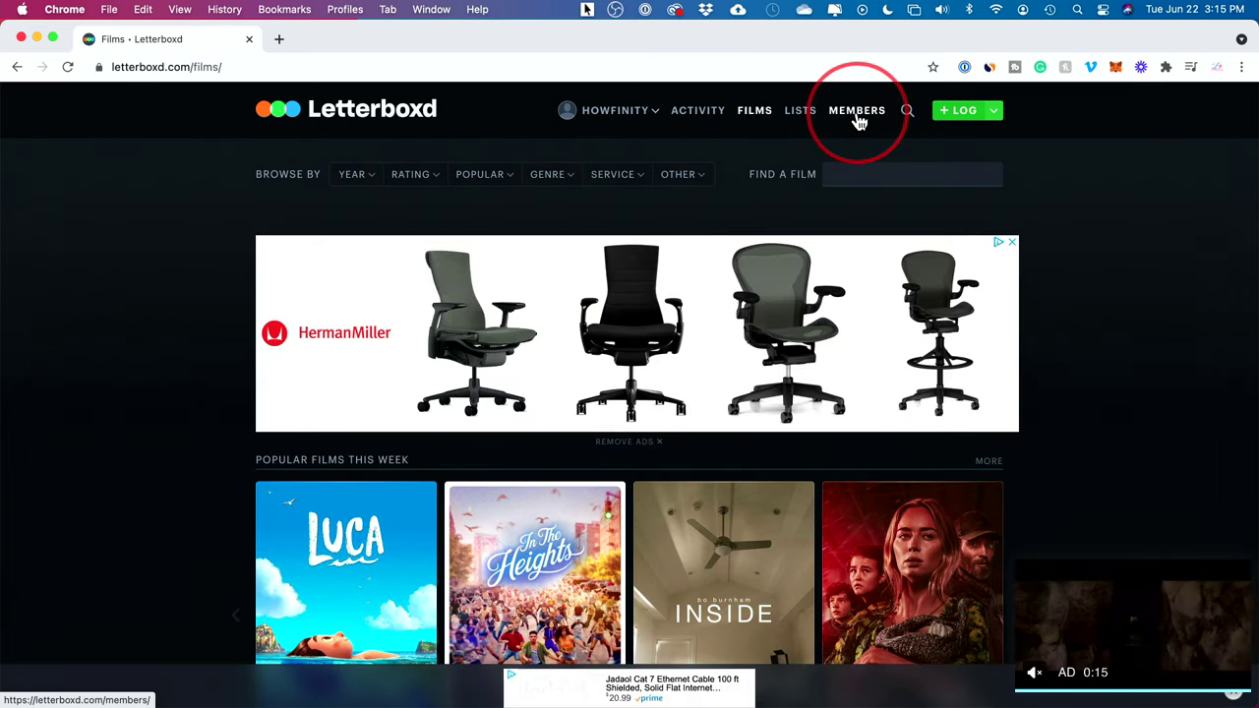
Step: Open the profile of the second member among those popular this week and follow that member
{"action": "left_click", "coordinate": [857, 116]}
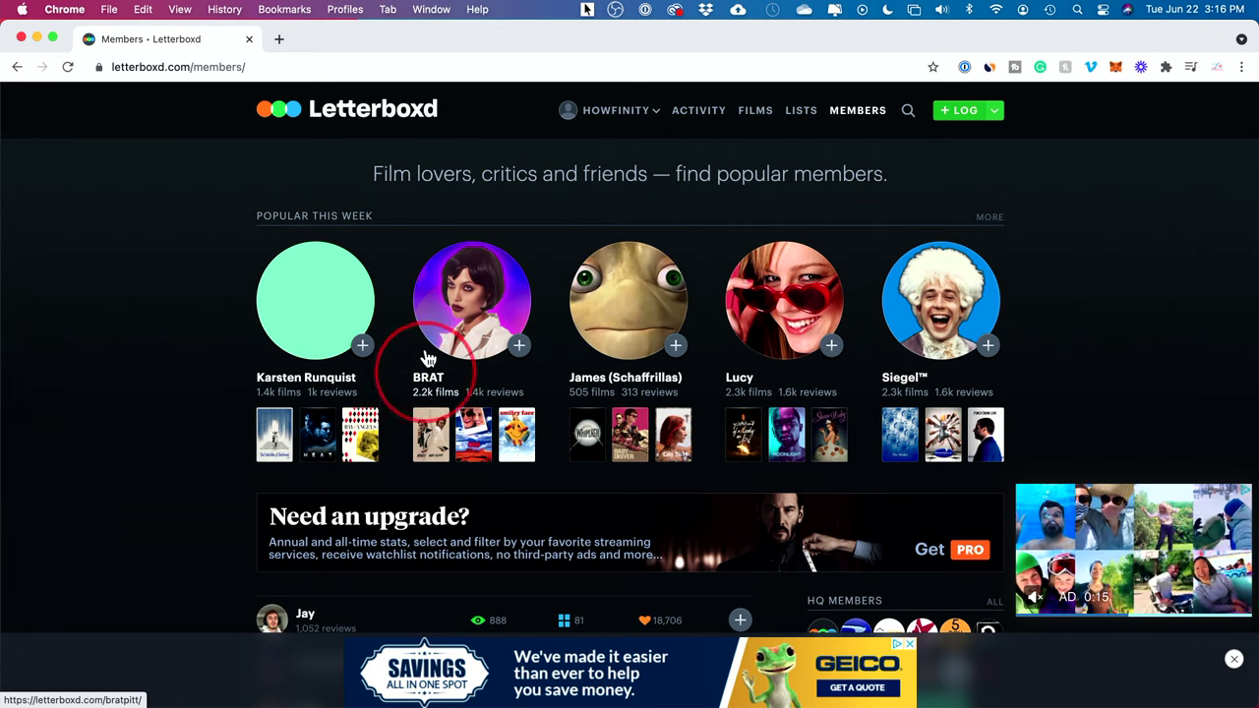
{"action": "left_click", "coordinate": [427, 364]}
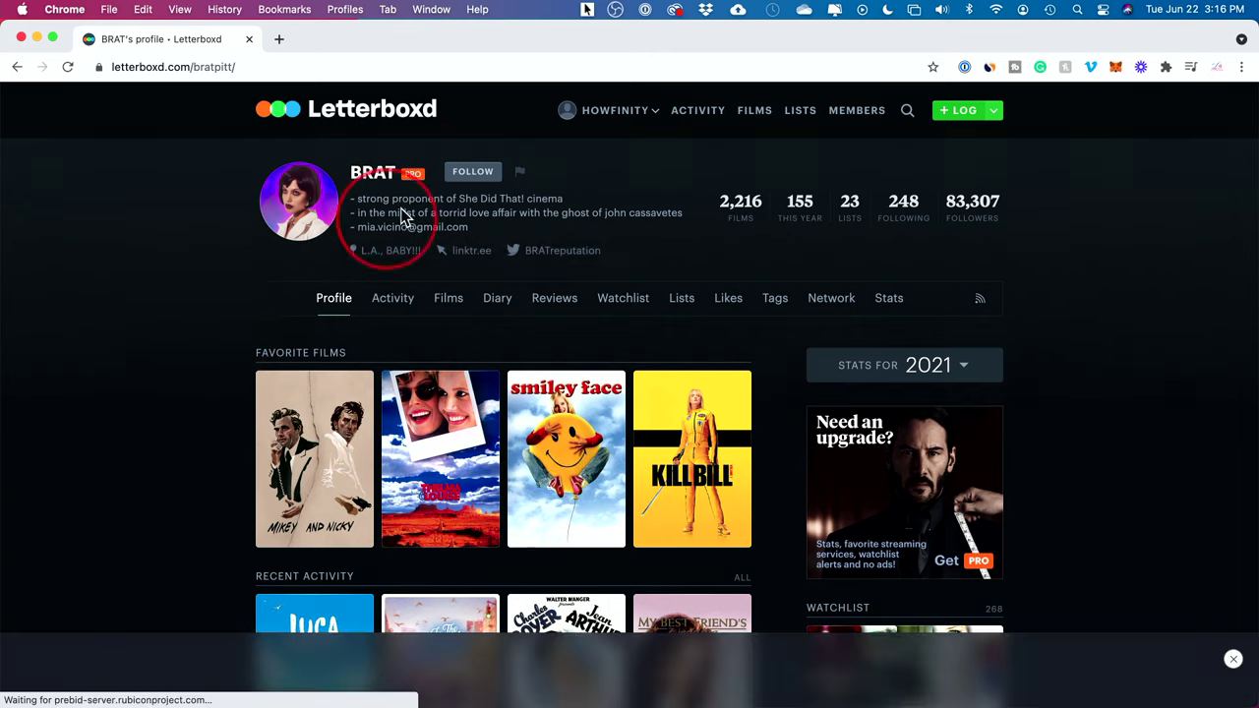
{"action": "left_click", "coordinate": [466, 183]}
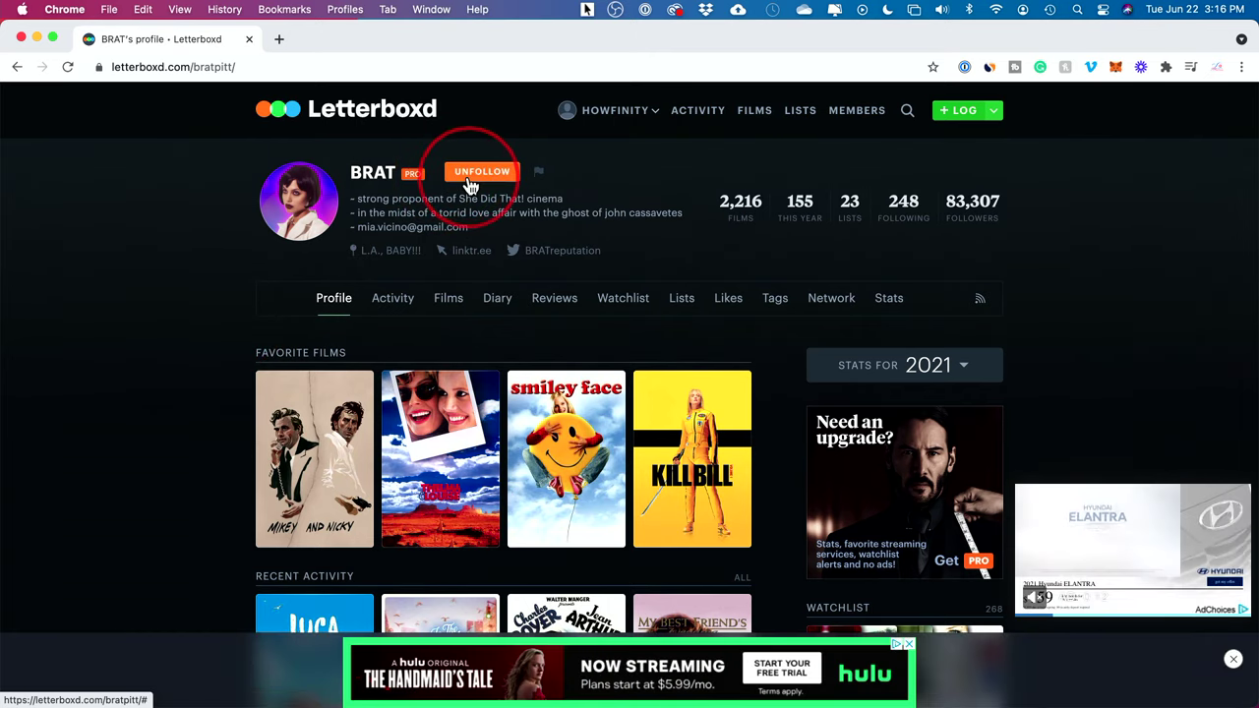
Step: Open the account's own profile and review its sections, recent likes and followed members
{"action": "mouse_move", "coordinate": [636, 111]}
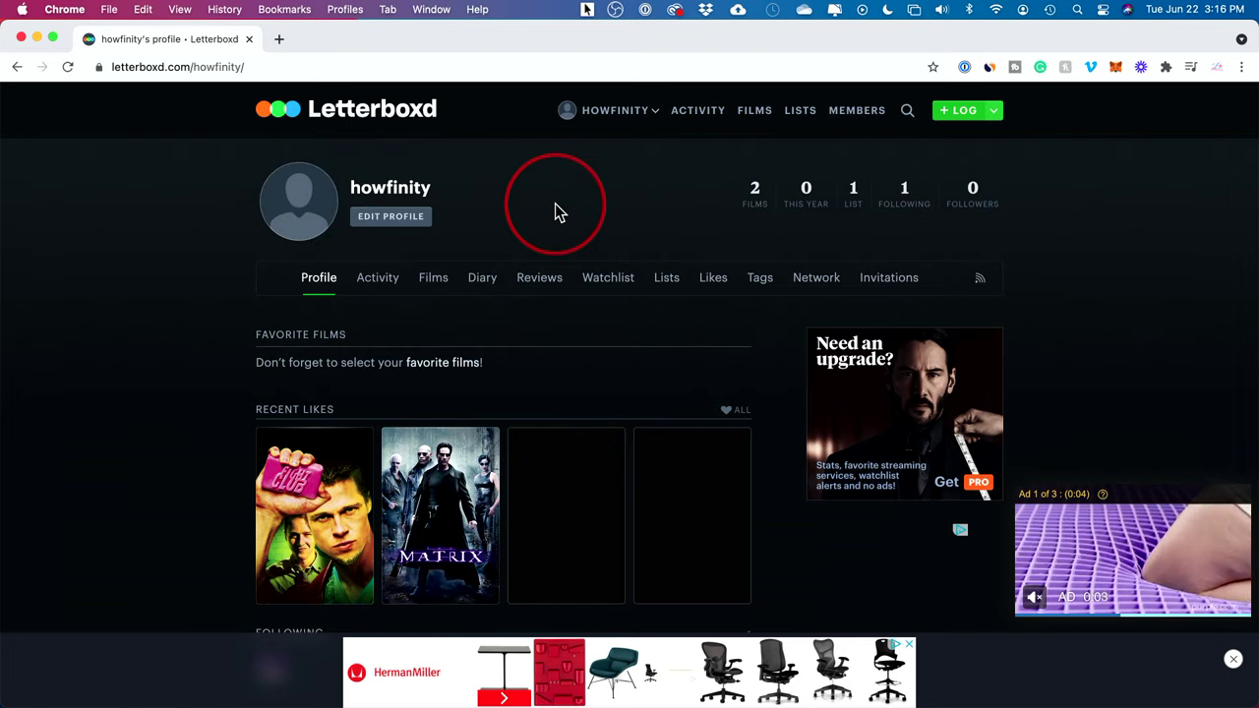
{"action": "scroll", "coordinate": [196, 376], "scroll_direction": "down", "scroll_amount": 2}
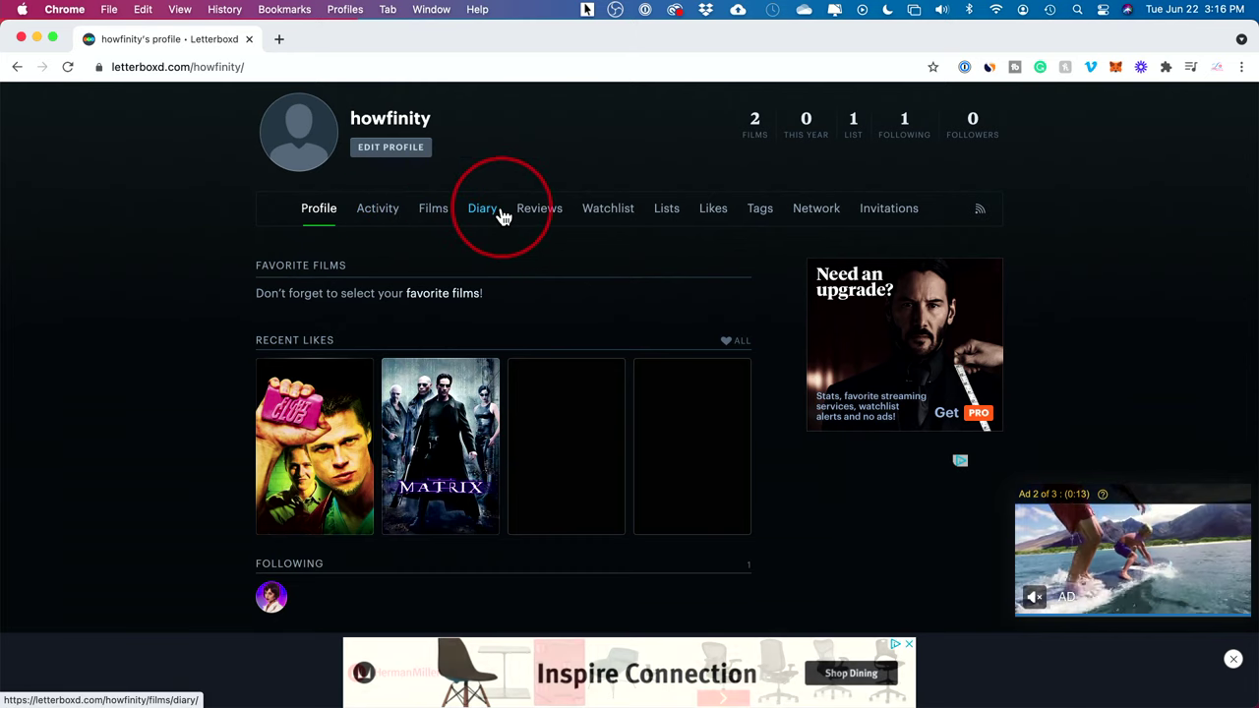
{"action": "scroll", "coordinate": [556, 216], "scroll_direction": "up", "scroll_amount": 2}
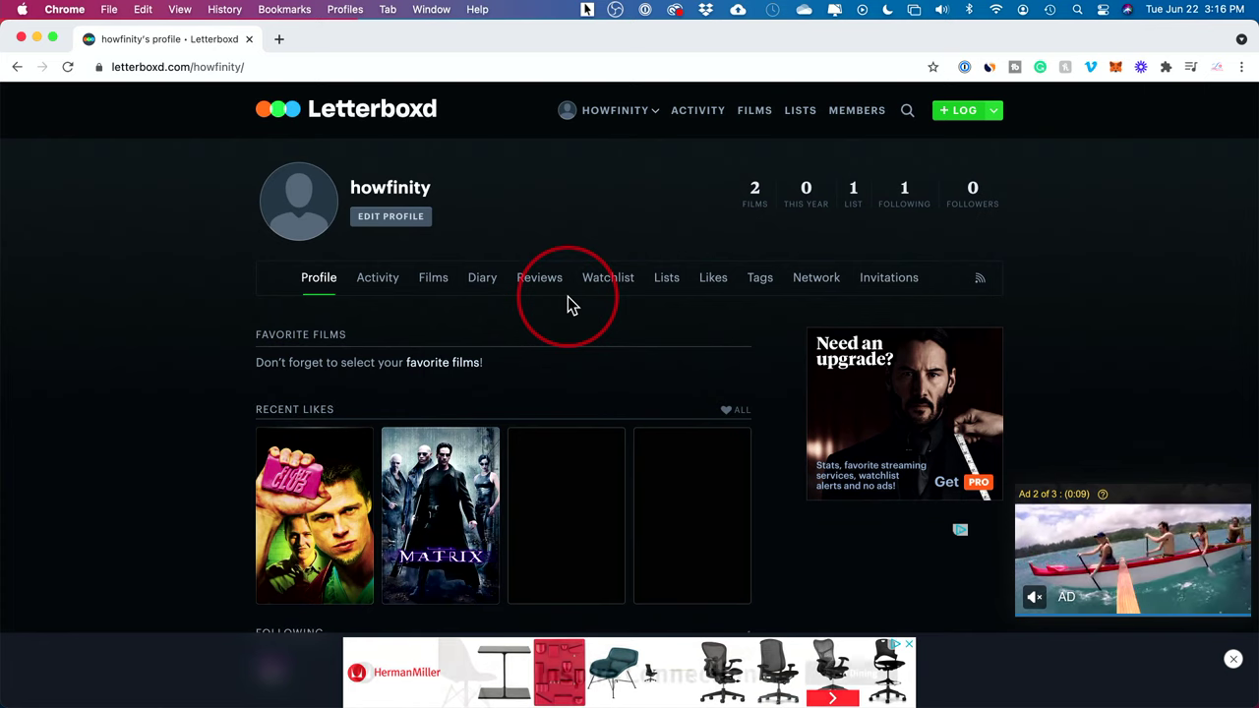
Step: Go to the account's own lists and open the list "Top 20 Sci-fi movies of all time"
{"action": "left_click", "coordinate": [700, 112]}
{"action": "left_click", "coordinate": [710, 187]}
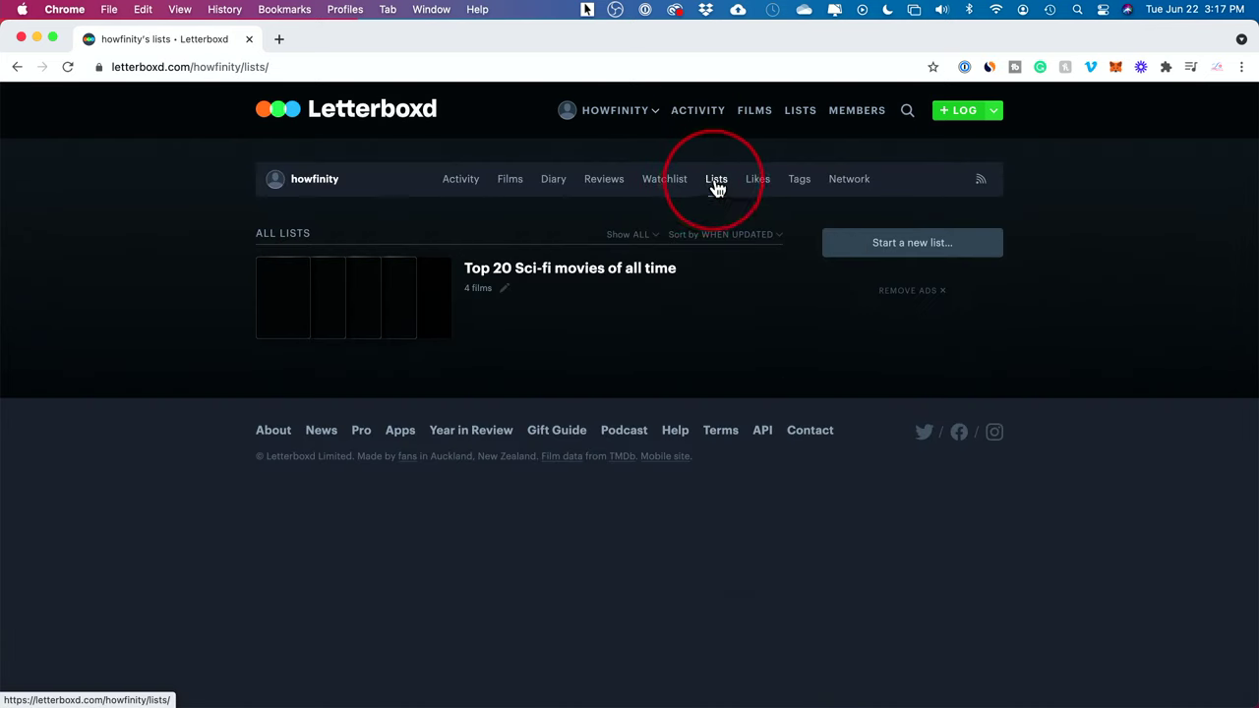
{"action": "left_click", "coordinate": [305, 310]}
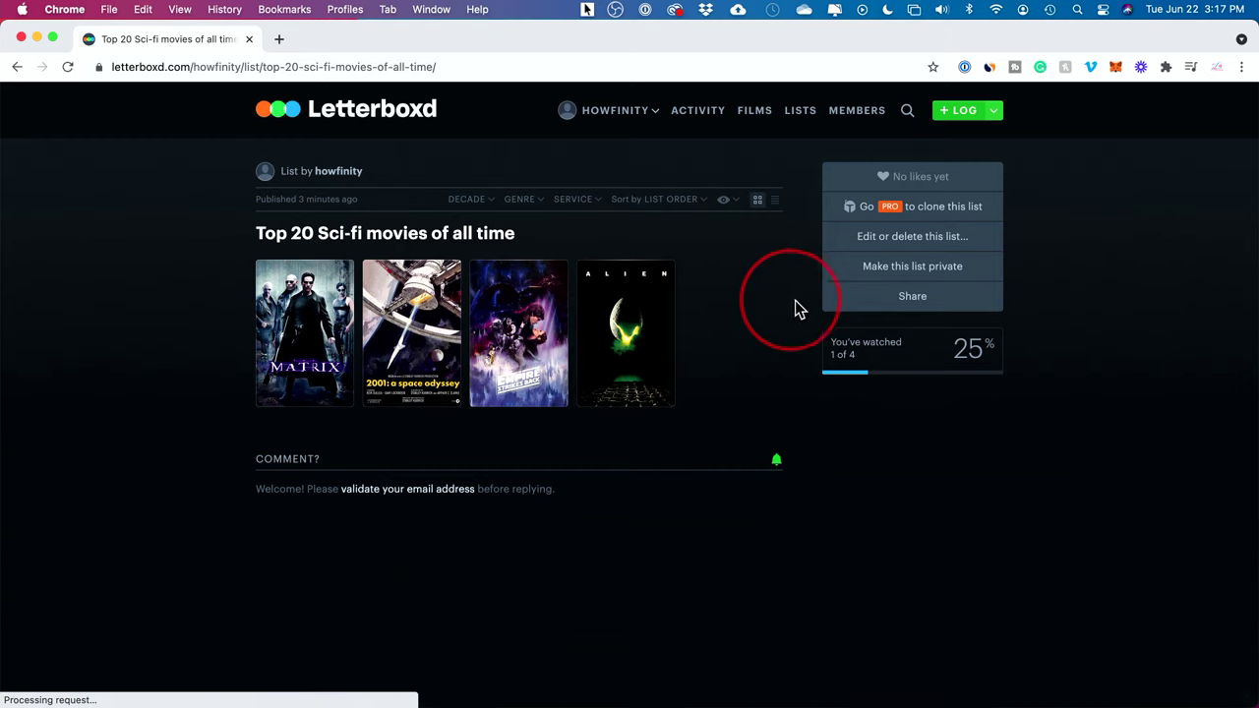
Step: Reveal the share link of the "Top 20 Sci-fi movies of all time" list and copy the whole link
{"action": "left_click", "coordinate": [910, 298]}
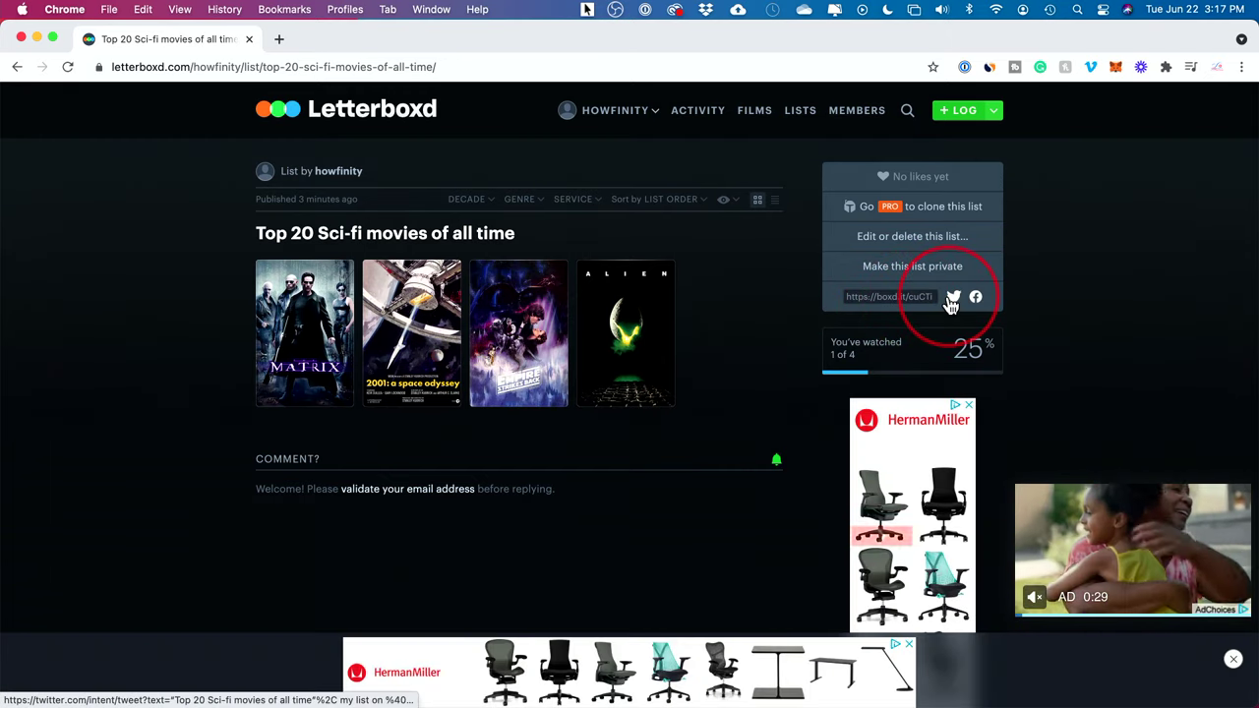
{"action": "left_click", "coordinate": [882, 295]}
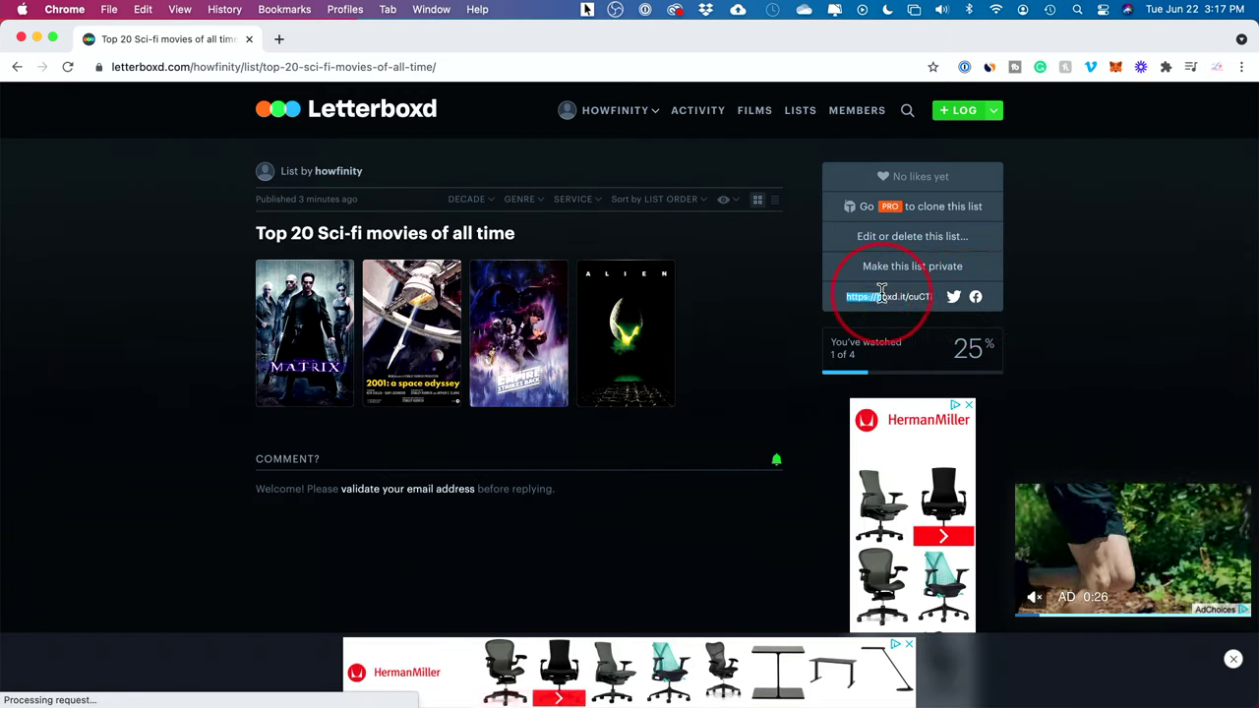
{"action": "left_click", "coordinate": [897, 298]}
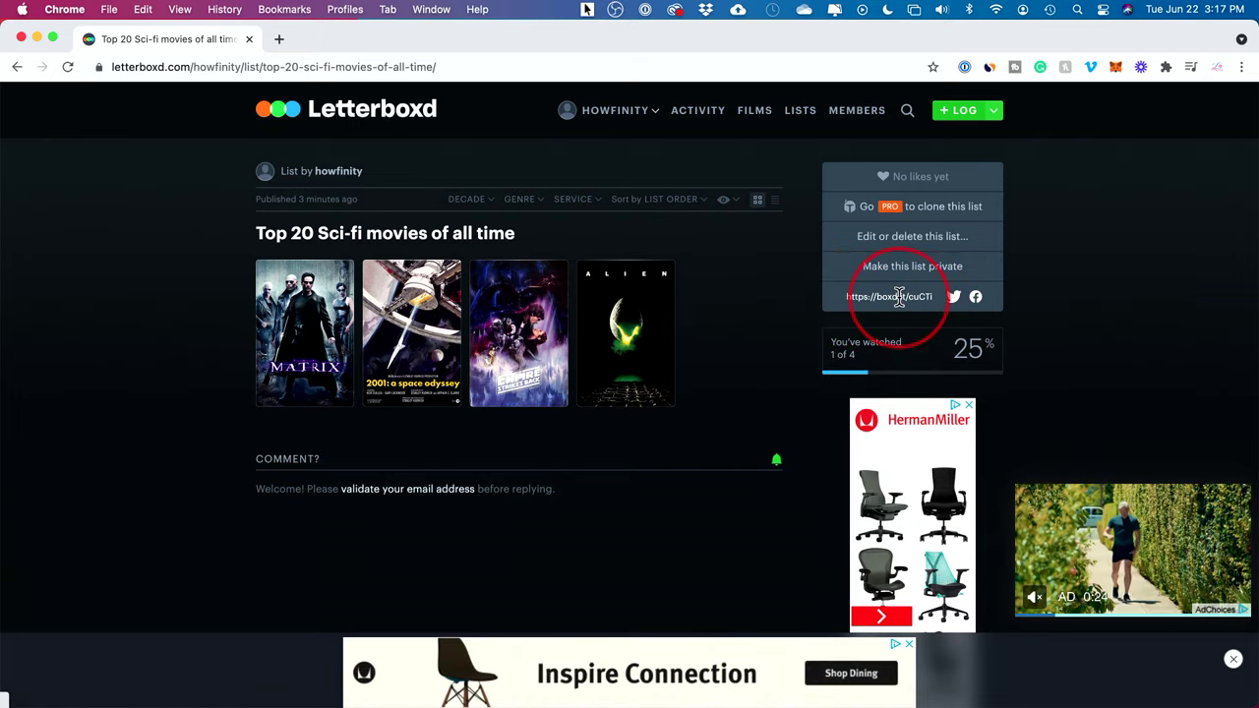
{"action": "left_click", "coordinate": [883, 298]}
{"action": "key", "text": "super+c"}
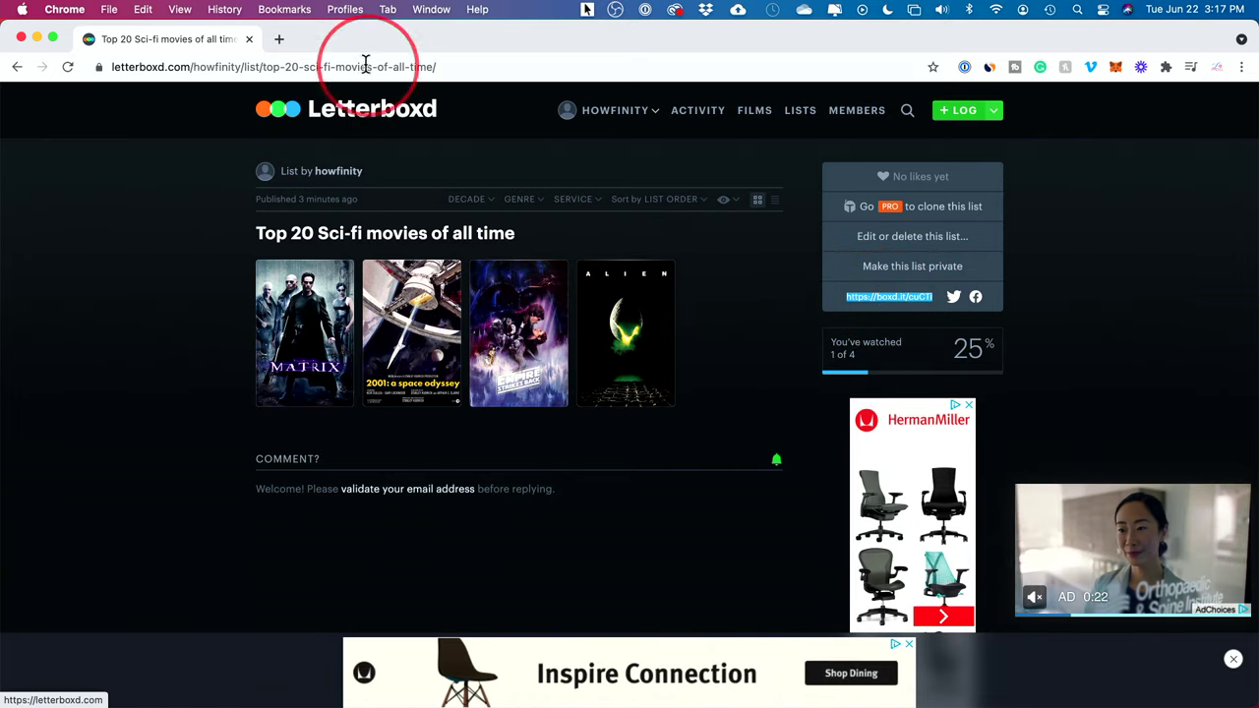
Step: Load the copied share link of the sci-fi list in a new browser tab
{"action": "left_click", "coordinate": [277, 40]}
{"action": "key", "text": "super+v"}
{"action": "key", "text": "Return"}
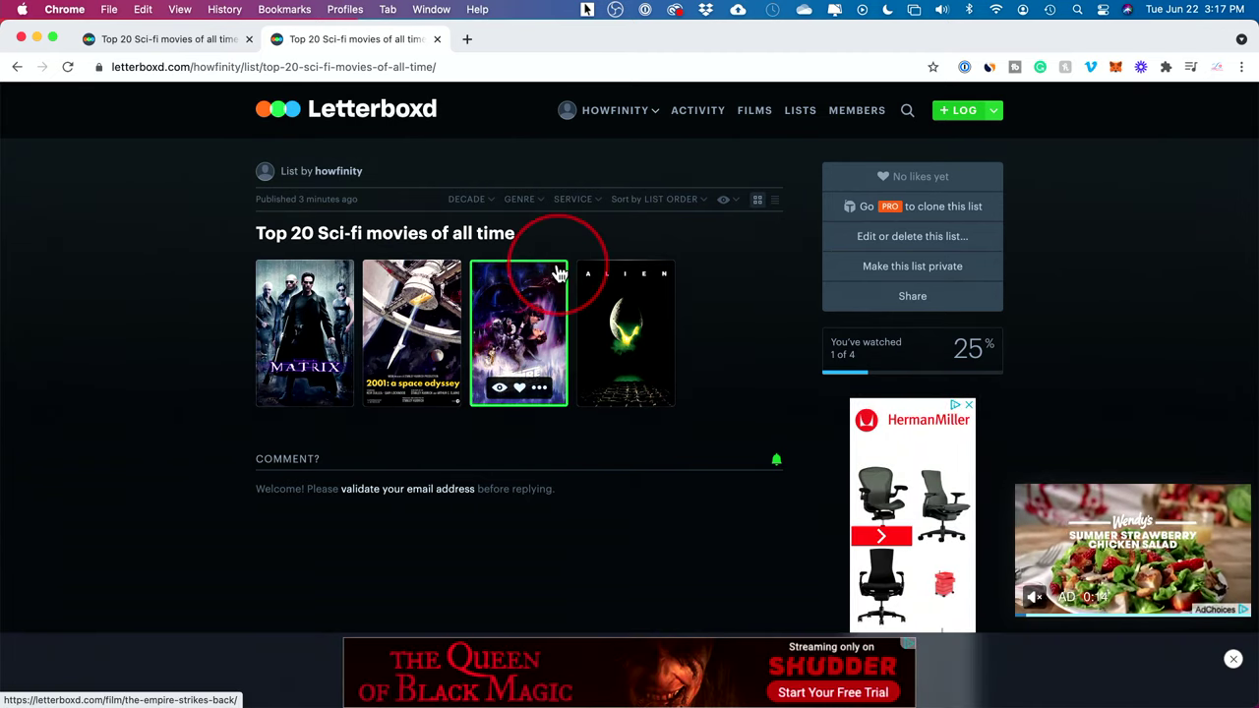
{"action": "left_click", "coordinate": [290, 295]}
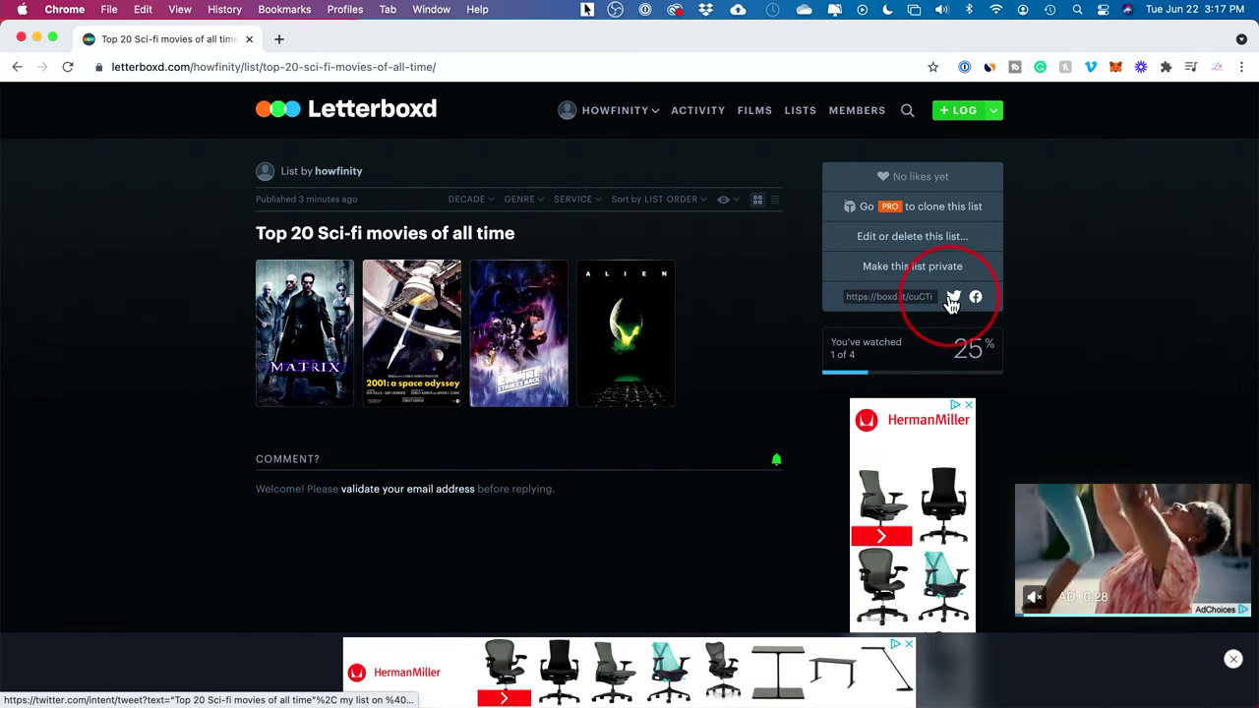
{"action": "left_click", "coordinate": [885, 293]}
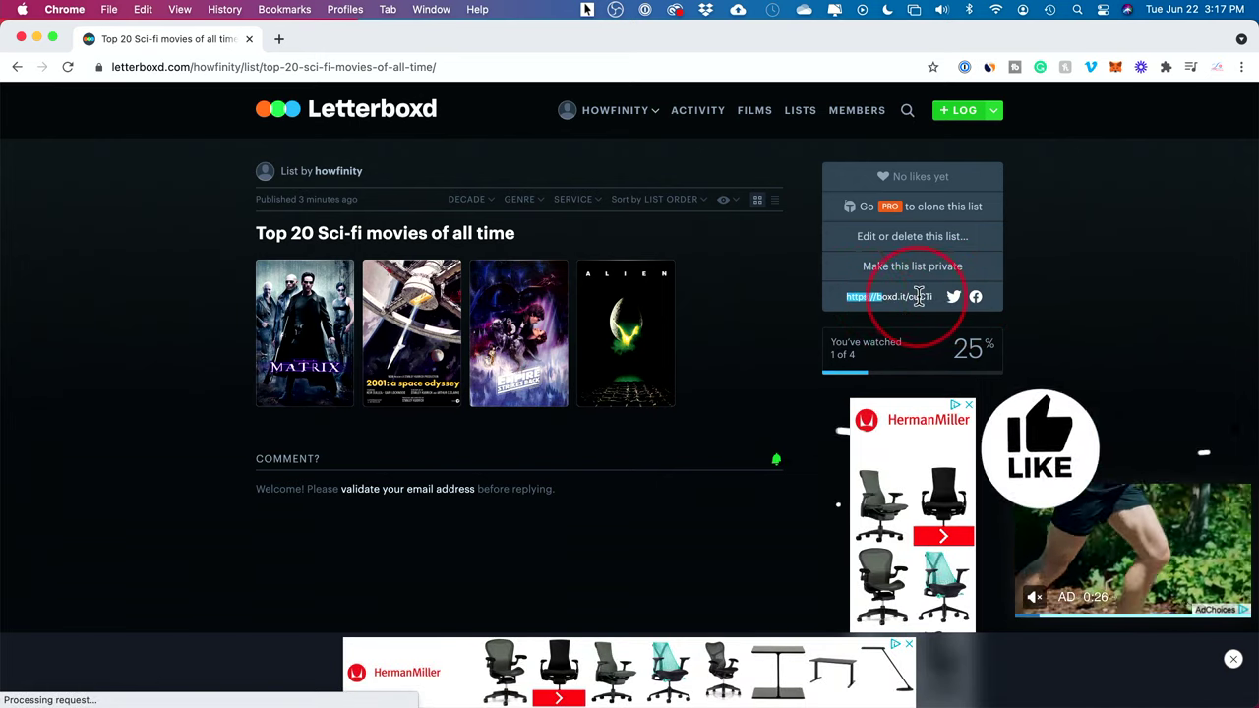
{"action": "left_click", "coordinate": [897, 297]}
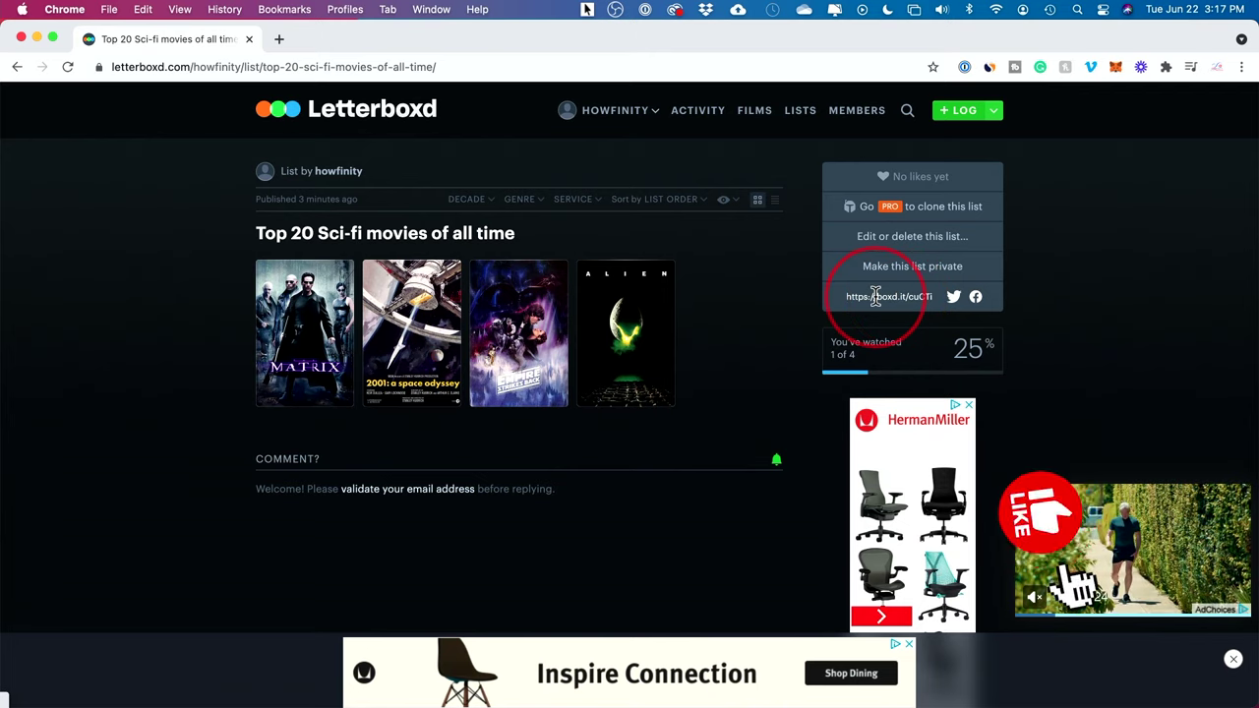